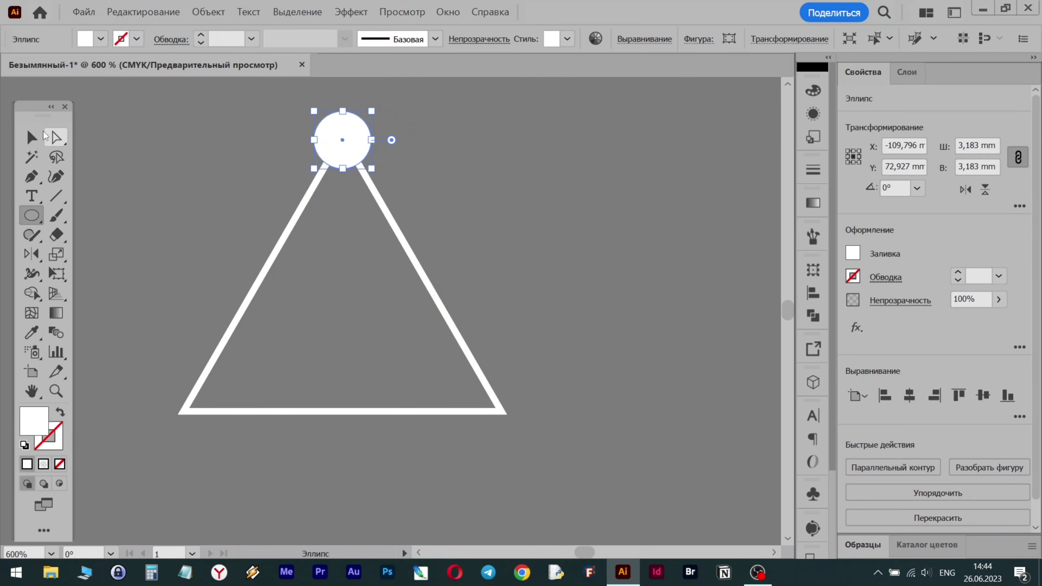
# Step: Copy the circle onto both lower corners of the triangle, and group the three circles with the triangle outline
pyautogui.click(31, 137)
pyautogui.moveTo(344, 145); pyautogui.dragTo(196, 398)
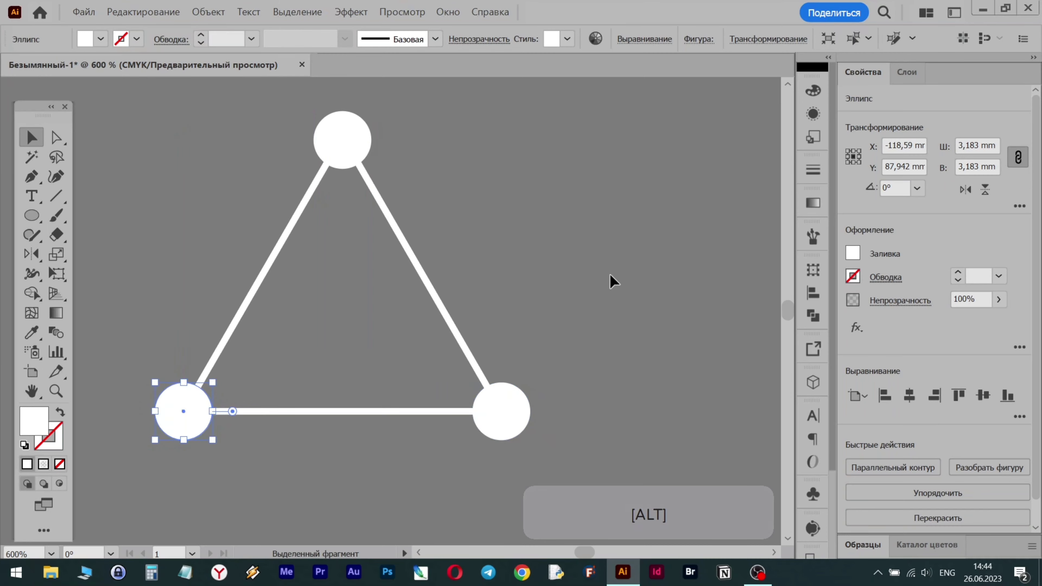
pyautogui.moveTo(118, 108); pyautogui.dragTo(590, 459)
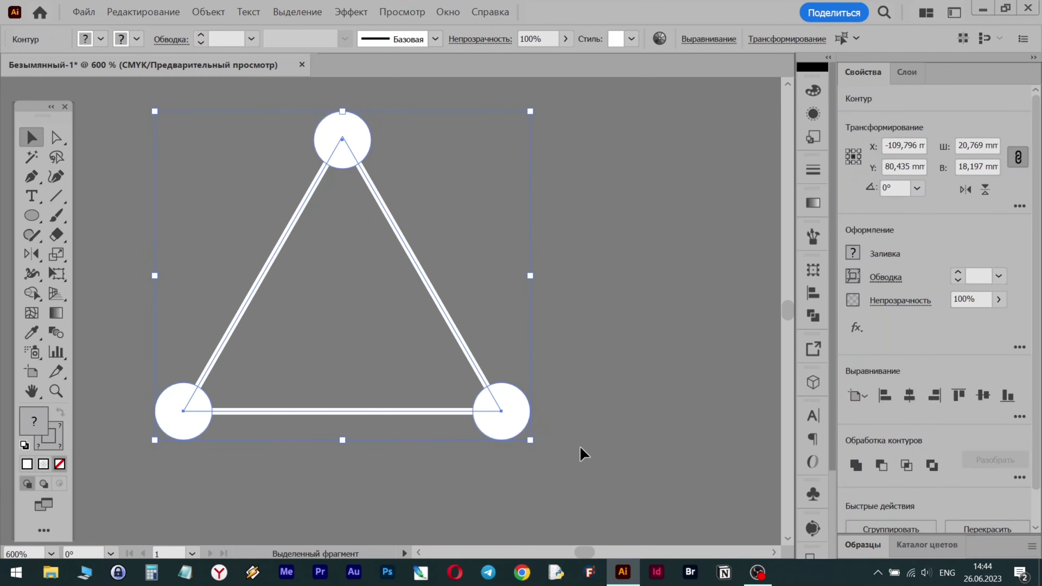
pyautogui.hotkey('ctrl', 'g')
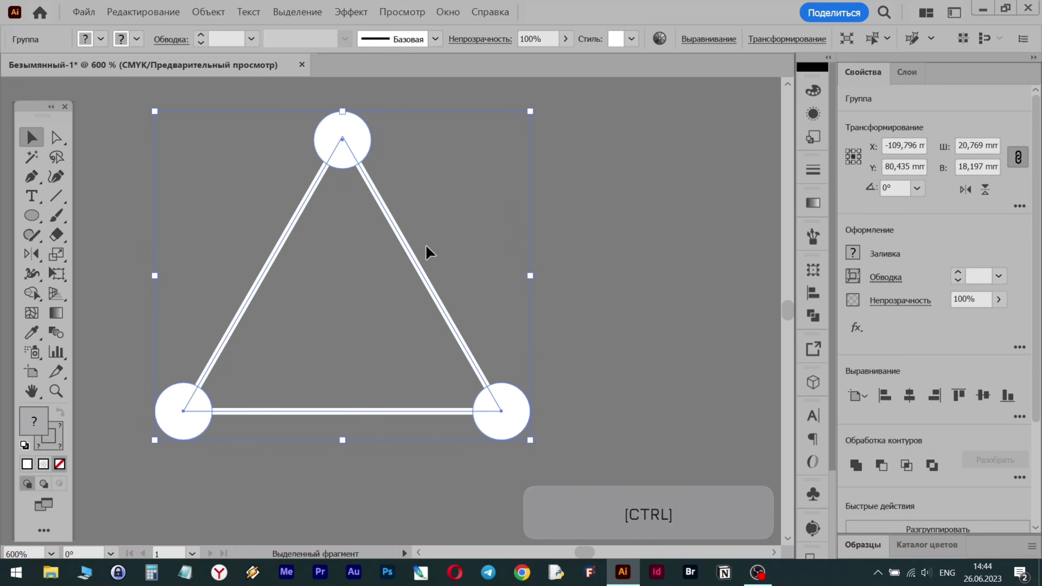
pyautogui.click(604, 273)
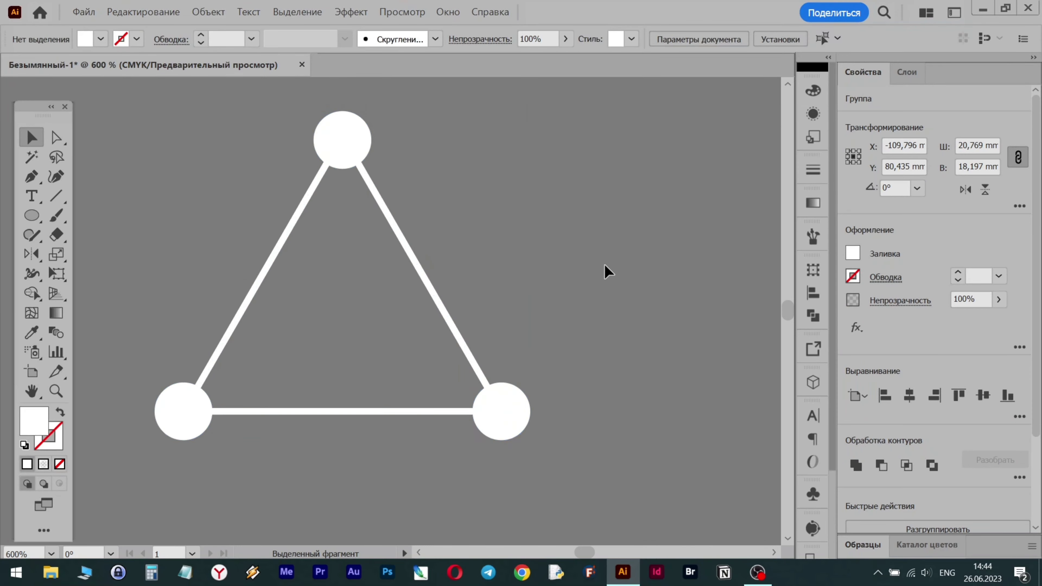
# Step: Apply a Transform effect to the group, reflecting it across the Y axis and setting 6 copies
pyautogui.scroll(-3, 581, 273)
pyautogui.moveTo(581, 269); pyautogui.dragTo(408, 398)
pyautogui.click(351, 11)
pyautogui.moveTo(406, 120)
pyautogui.click(638, 198)
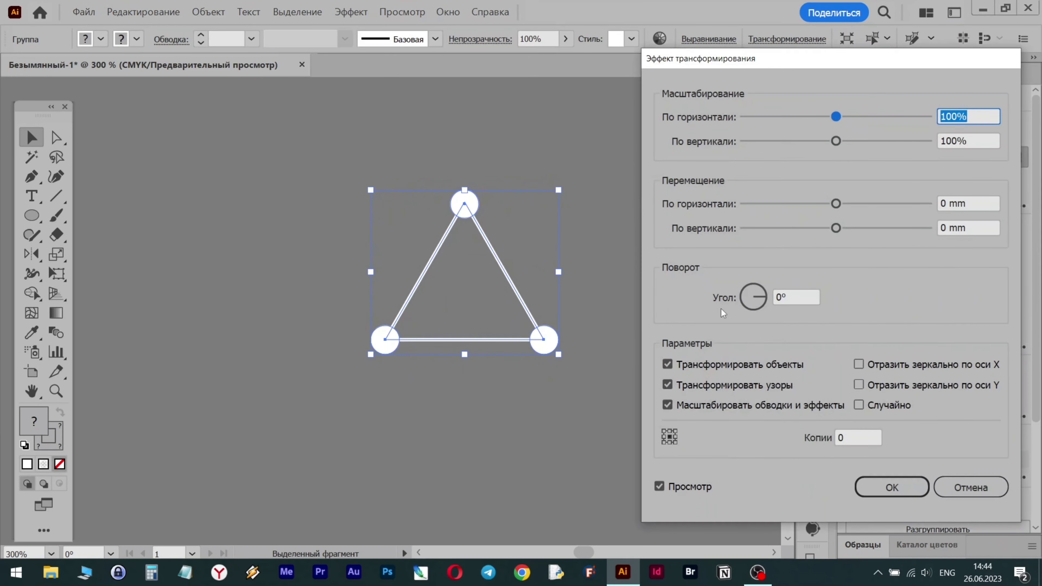
pyautogui.click(858, 384)
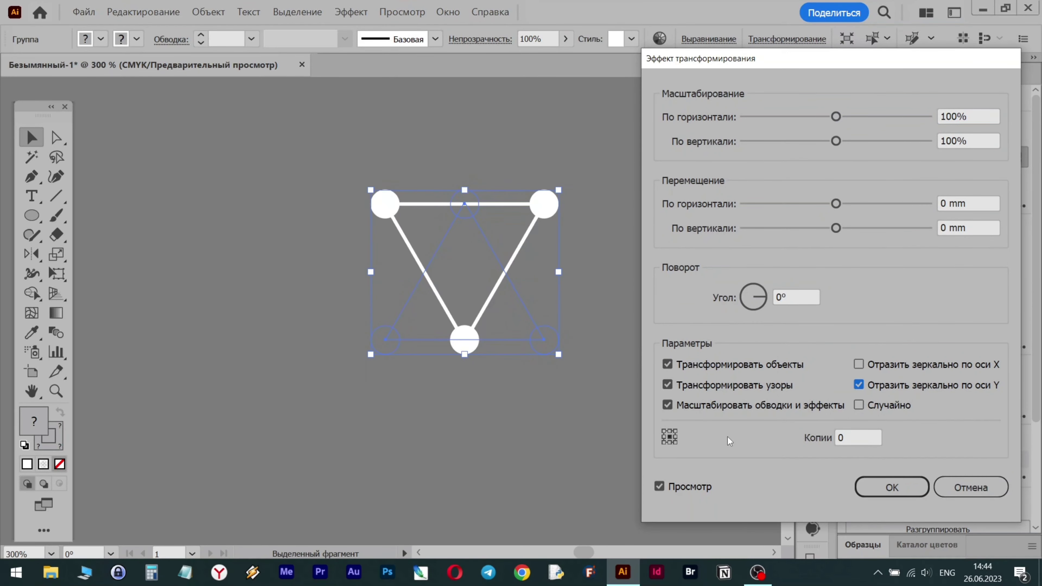
pyautogui.doubleClick(841, 437)
pyautogui.write('6')
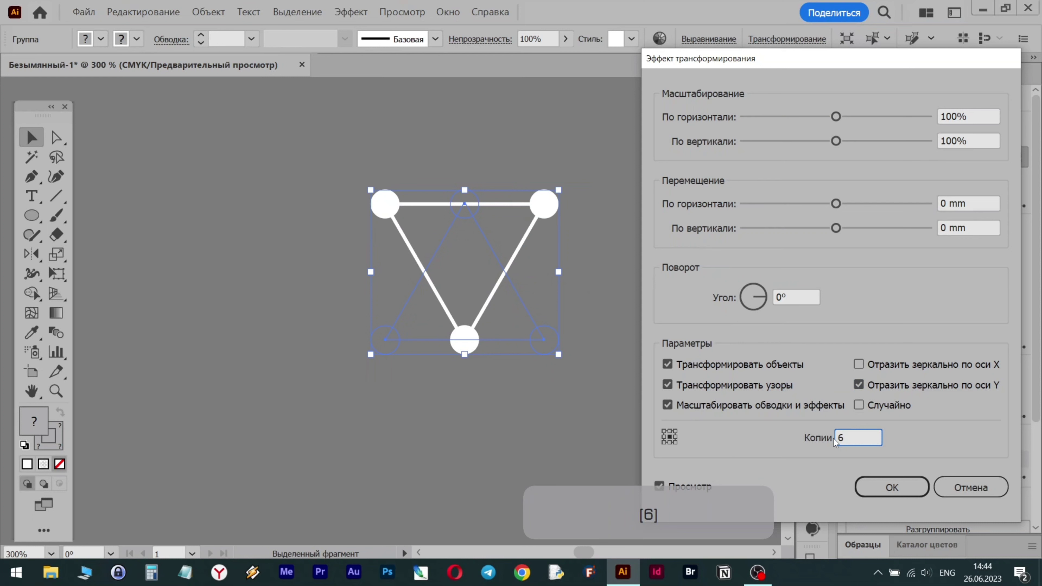
# Step: Set the Transform effect's horizontal move to 9 mm
pyautogui.click(964, 204)
pyautogui.press('Up')
pyautogui.press('Up')
pyautogui.press('Up')
pyautogui.press('Up')
pyautogui.press('Up')
pyautogui.press('Up')
pyautogui.press('Up')
pyautogui.press('Up')
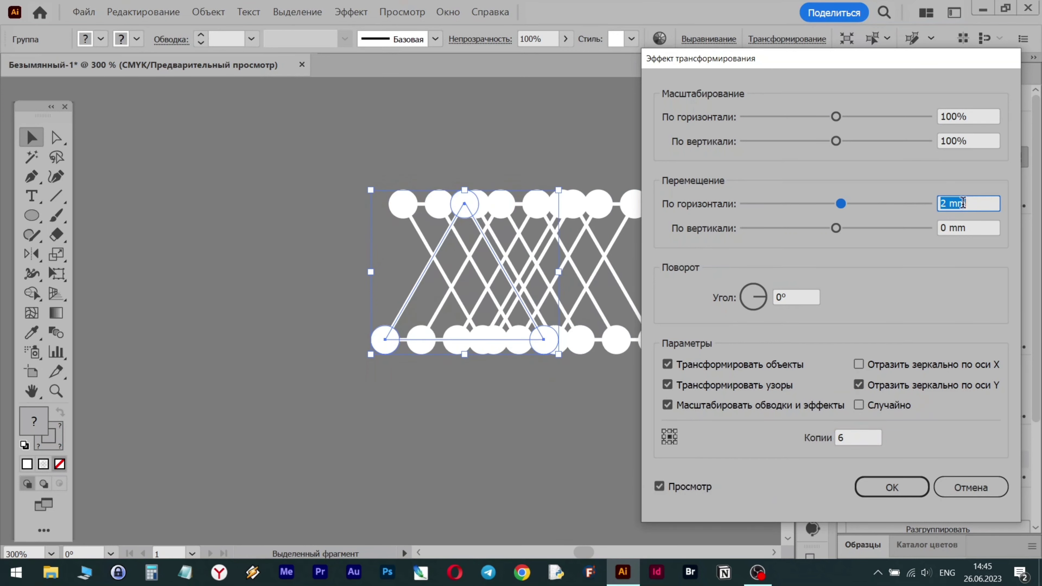
pyautogui.press('Up')
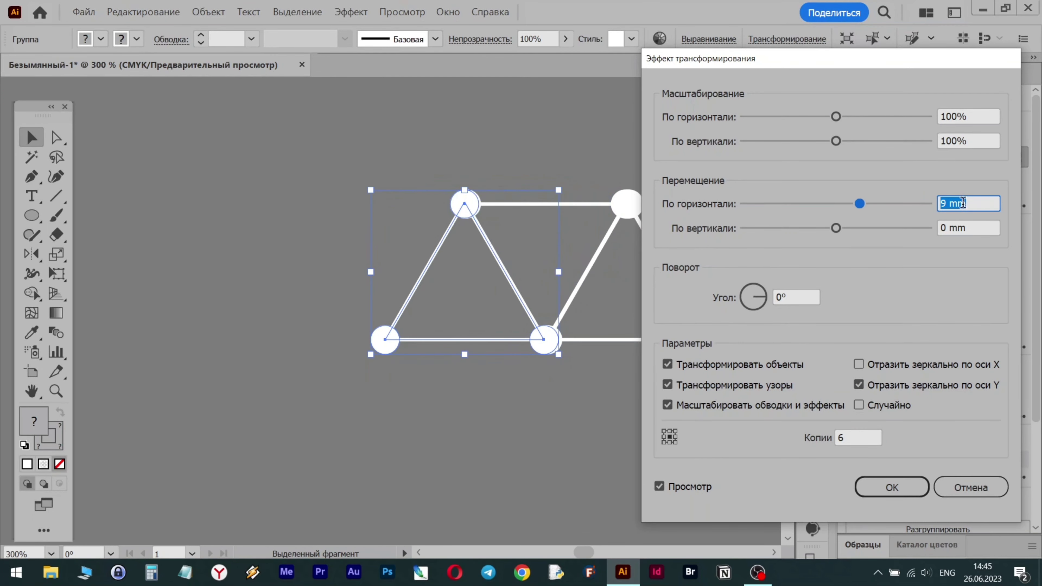
# Step: Try horizontal moves of 8 mm and 8,5 mm for the triangle copies
pyautogui.moveTo(948, 200); pyautogui.dragTo(929, 201)
pyautogui.press('Down')
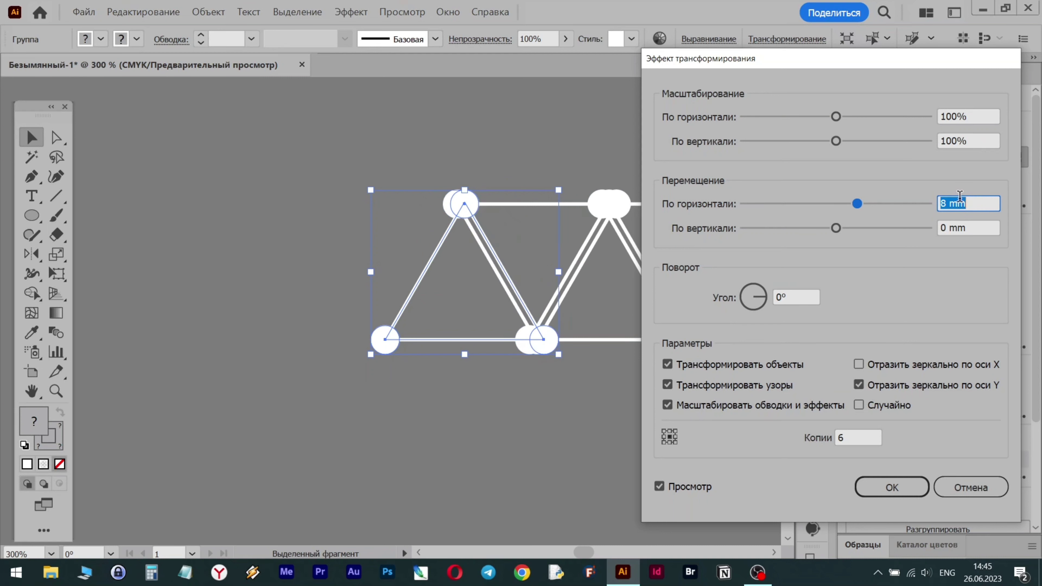
pyautogui.press('Up')
pyautogui.press('Down')
pyautogui.press('Left')
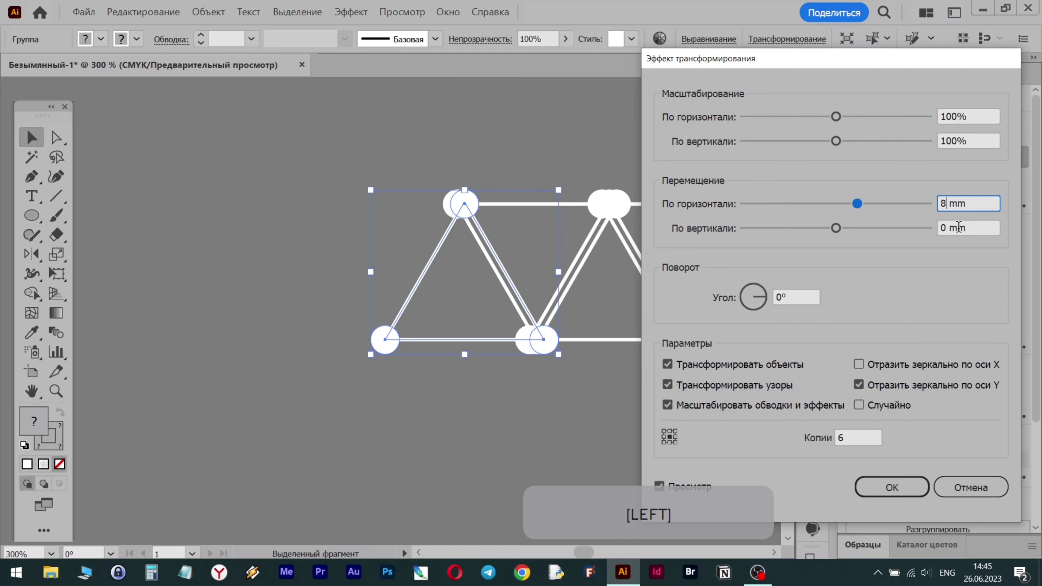
pyautogui.write(',5')
pyautogui.press('Tab')
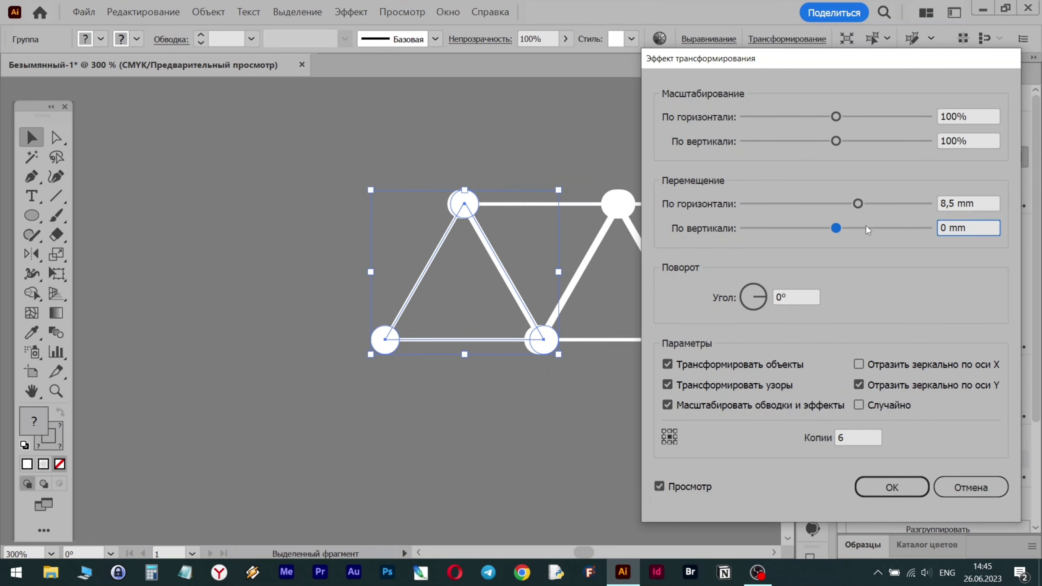
pyautogui.click(957, 205)
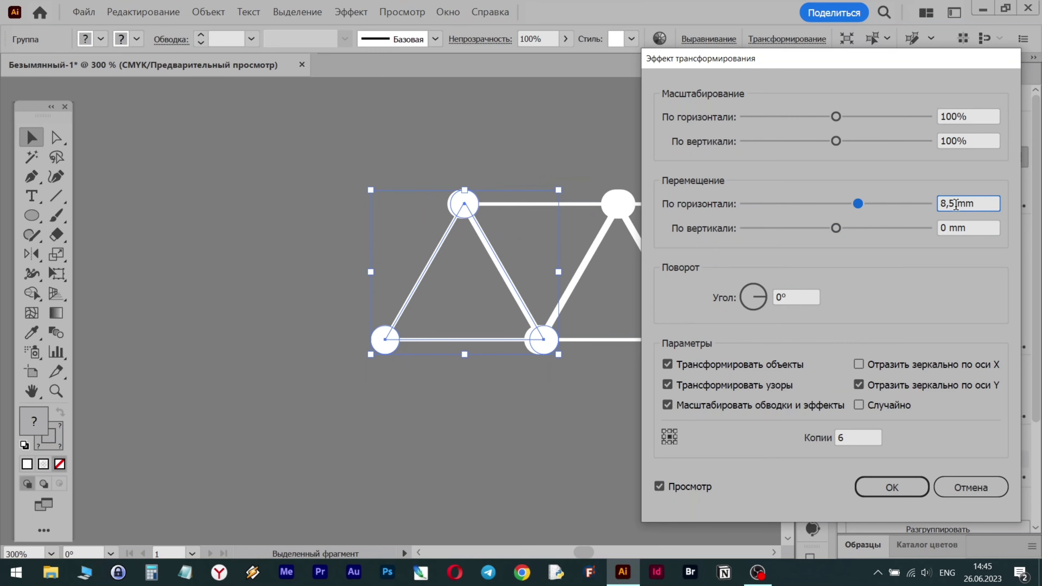
pyautogui.press('BackSpace')
pyautogui.press('BackSpace')
pyautogui.doubleClick(957, 203)
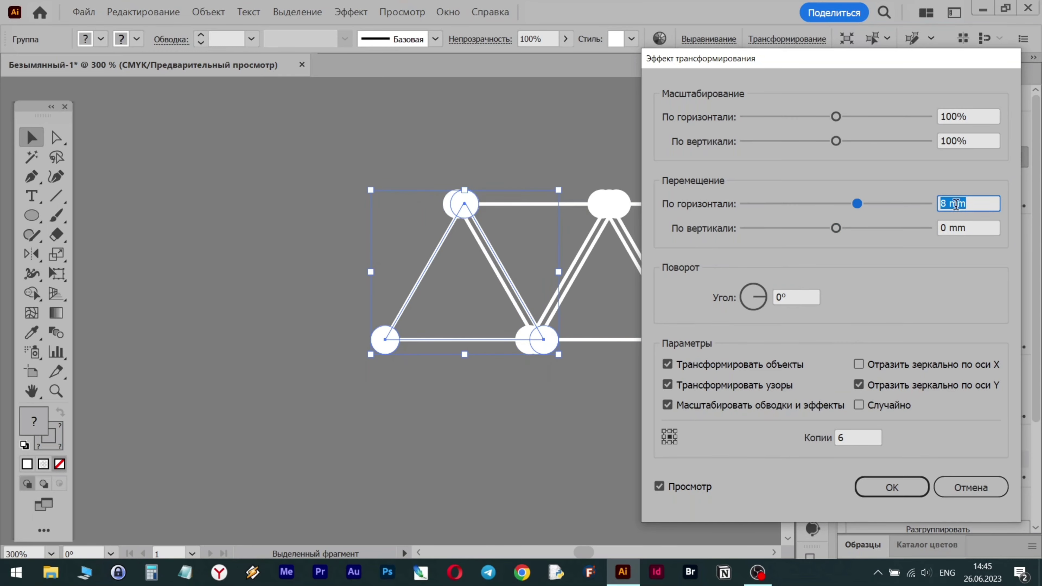
# Step: Set the horizontal move of the copies to 9 mm and apply the Transform effect
pyautogui.press('Up')
pyautogui.moveTo(902, 66); pyautogui.dragTo(307, 52)
pyautogui.press('Up')
pyautogui.press('Up')
pyautogui.press('Up')
pyautogui.press('Up')
pyautogui.press('Up')
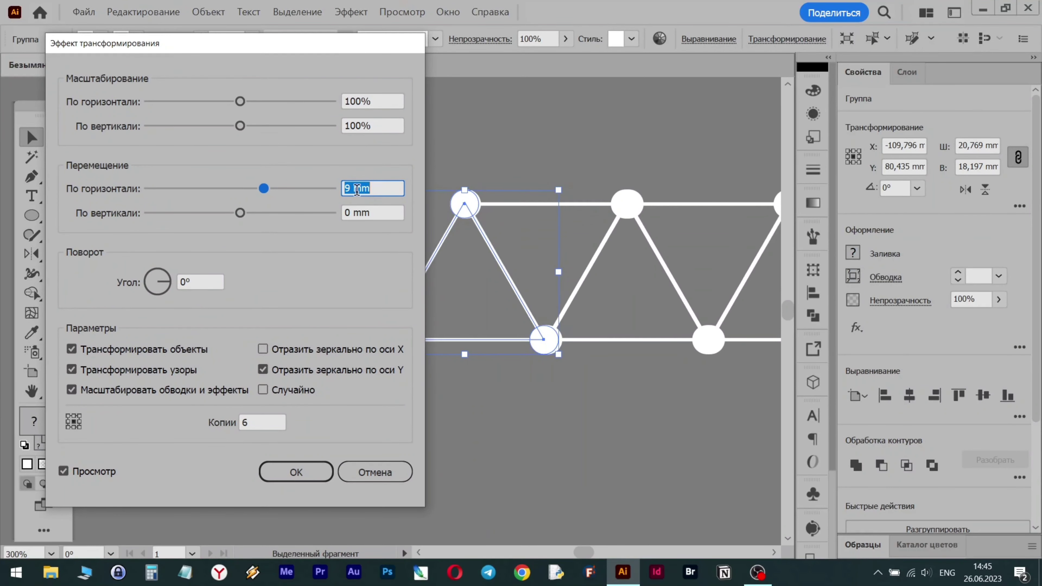
pyautogui.press('Down')
pyautogui.press('Down')
pyautogui.press('Down')
pyautogui.press('Down')
pyautogui.press('Down')
pyautogui.press('Return')
# Step: Reopen the group's Transform effect and try horizontal moves of 9,5 mm and 8,5 mm
pyautogui.moveTo(582, 554); pyautogui.dragTo(584, 553)
pyautogui.keyDown('alt'); pyautogui.scroll(-2, 590, 473); pyautogui.keyUp('alt')
pyautogui.keyDown('ctrl'); pyautogui.hscroll(2, 590, 473); pyautogui.keyUp('ctrl')
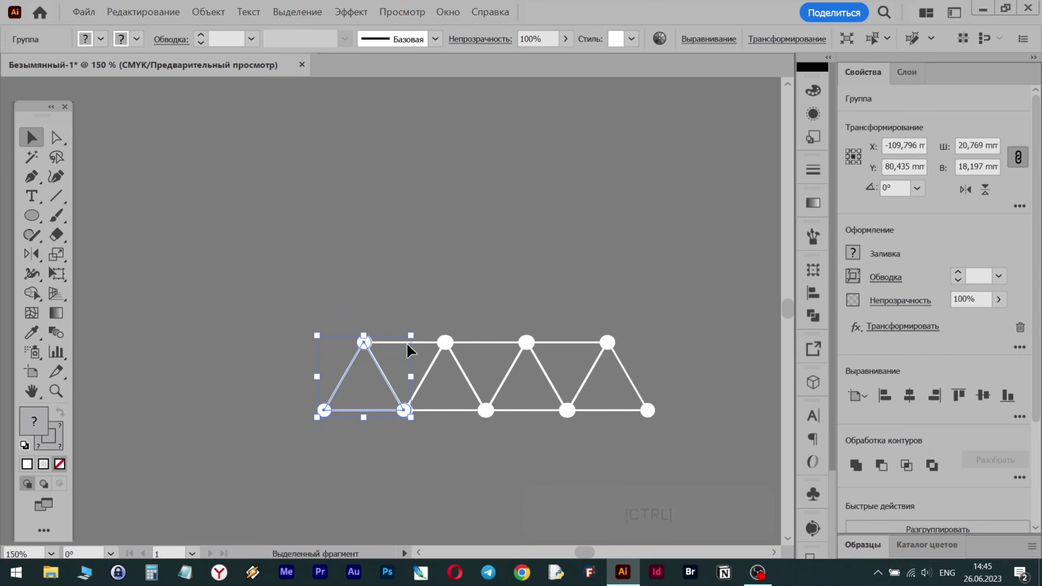
pyautogui.click(902, 326)
pyautogui.click(352, 188)
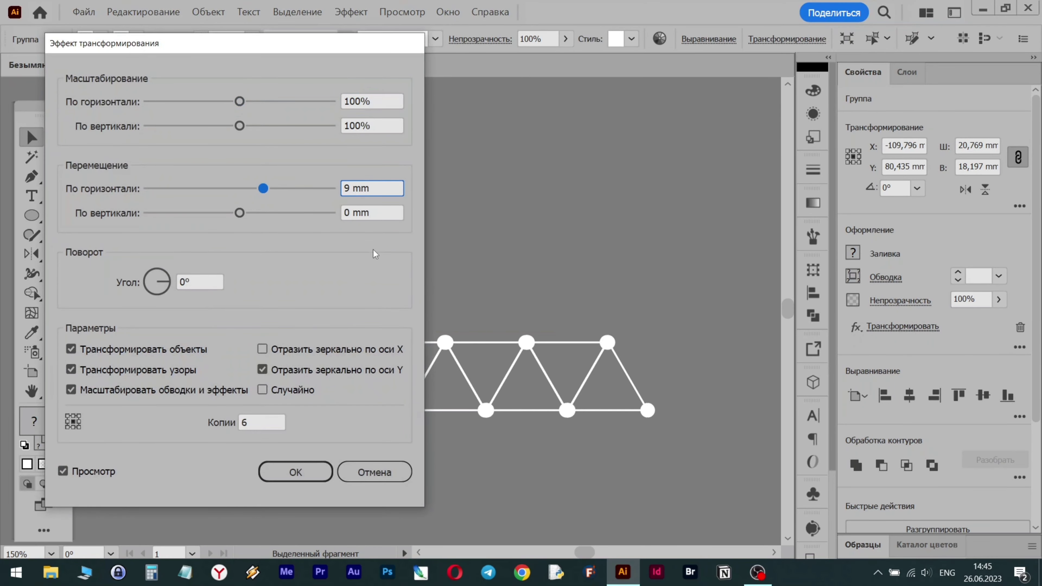
pyautogui.write('.5')
pyautogui.click(364, 214)
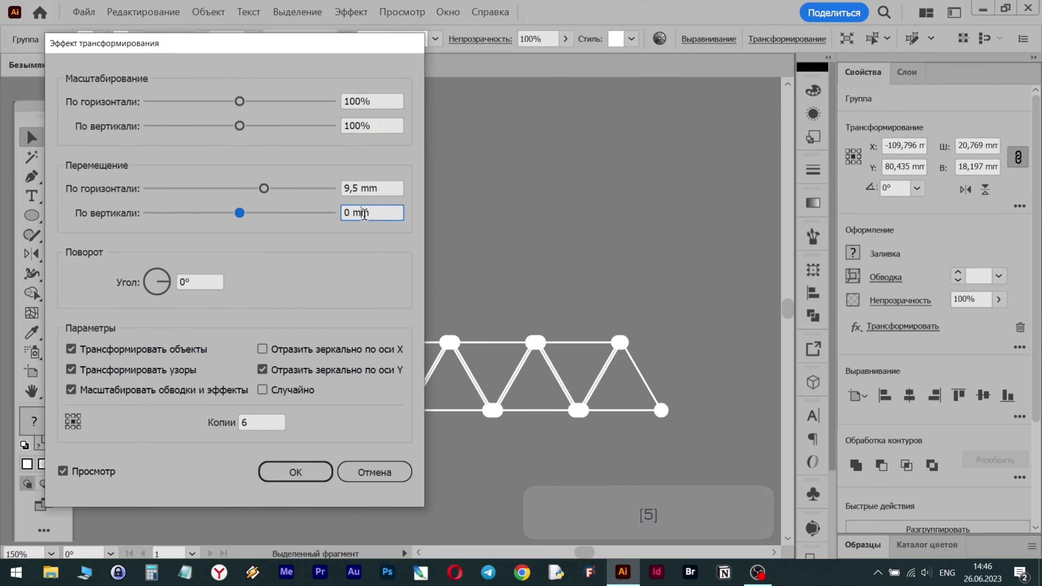
pyautogui.moveTo(358, 188); pyautogui.dragTo(330, 192)
pyautogui.write('8.5')
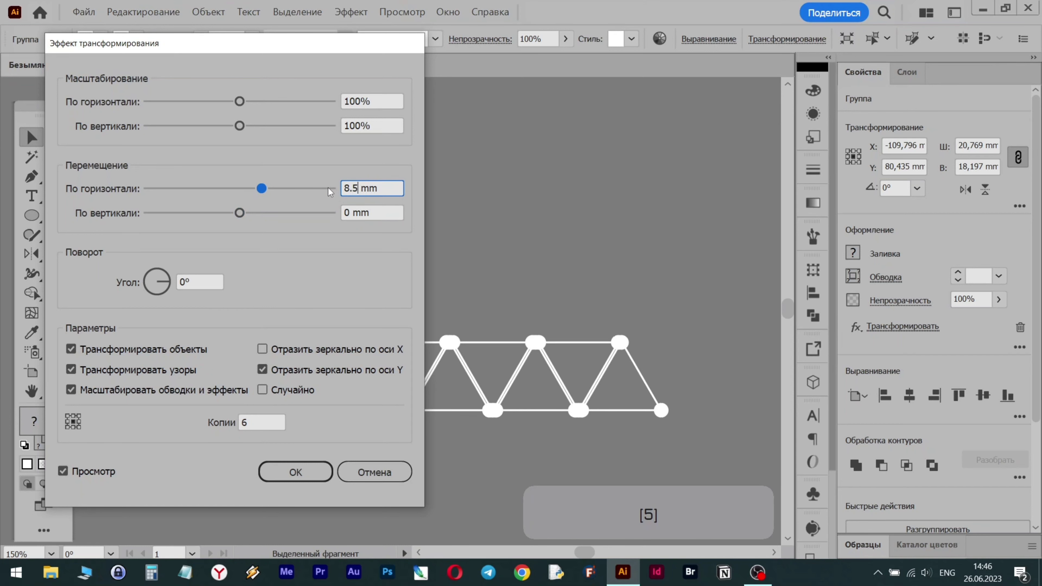
pyautogui.click(368, 212)
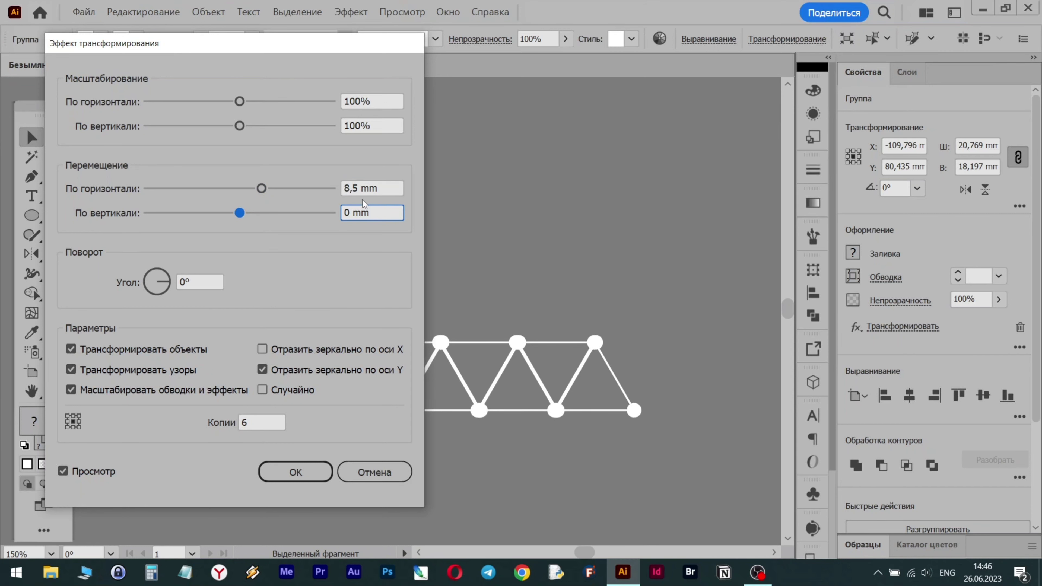
# Step: Raise the number of copies in the Transform effect to 60
pyautogui.moveTo(322, 39); pyautogui.dragTo(364, 55)
pyautogui.click(302, 430)
pyautogui.write('0')
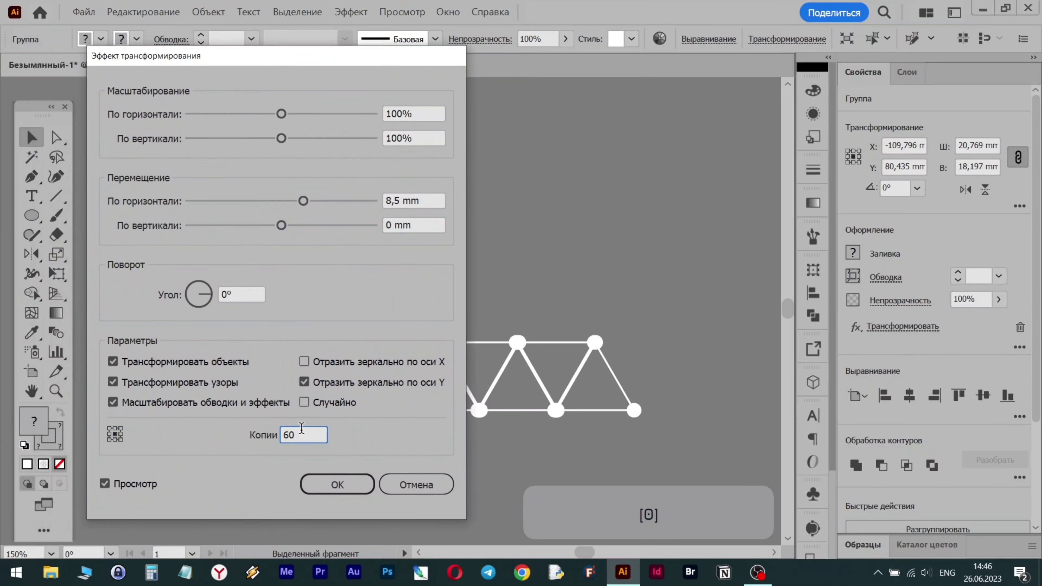
# Step: Try a horizontal move of 8 mm for the extended row of triangles
pyautogui.click(411, 200)
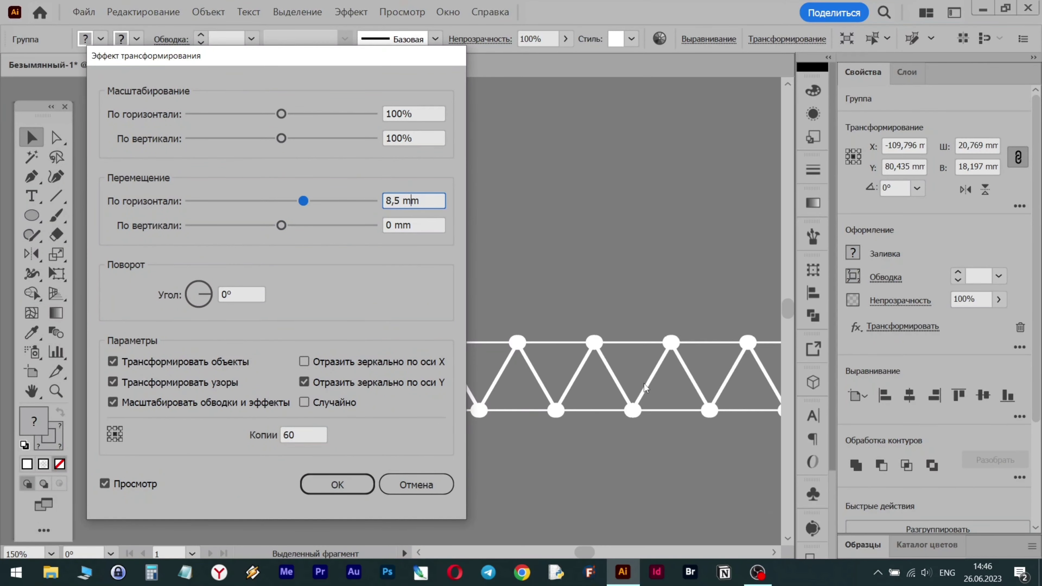
pyautogui.moveTo(341, 61); pyautogui.dragTo(315, 87)
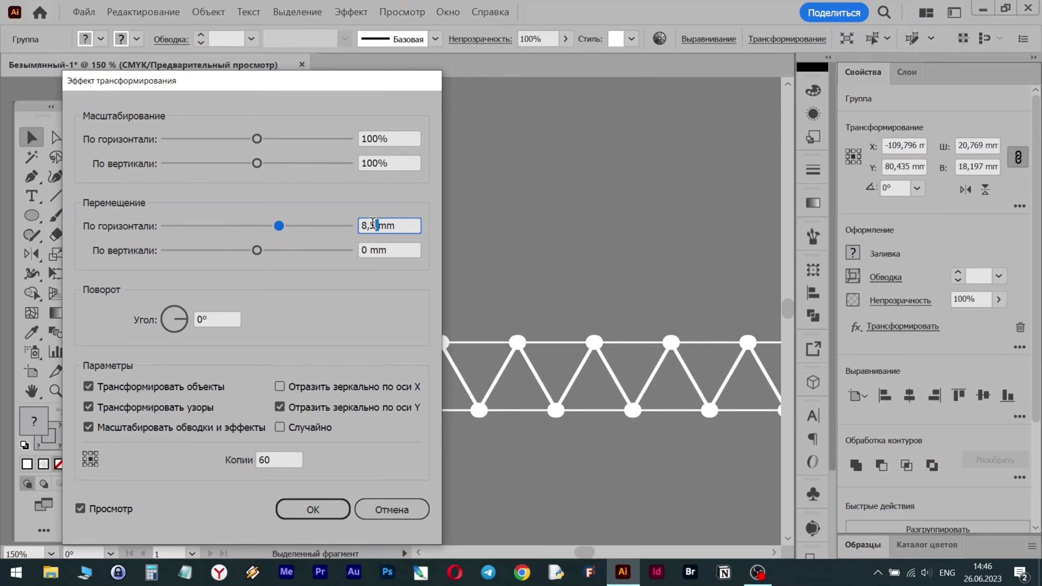
pyautogui.press('BackSpace')
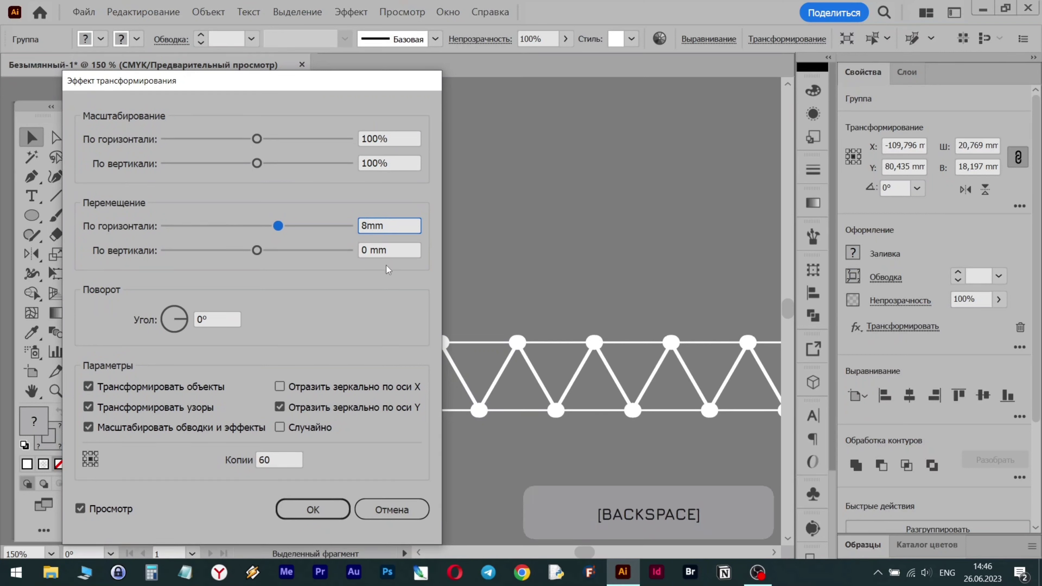
pyautogui.click(387, 250)
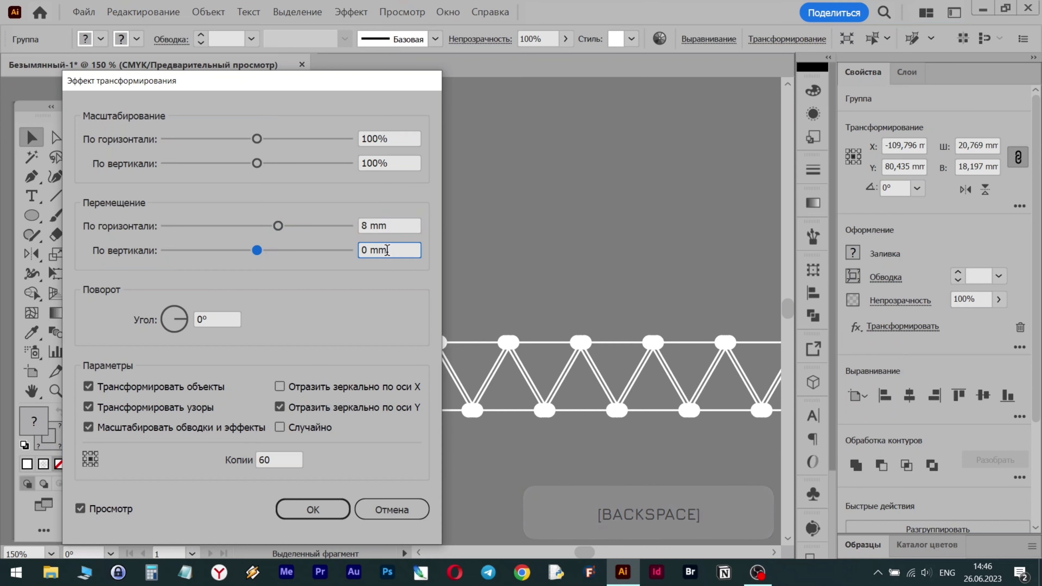
# Step: Set the row's horizontal move to 9 mm and apply the edited Transform effect
pyautogui.click(368, 224)
pyautogui.press('Up')
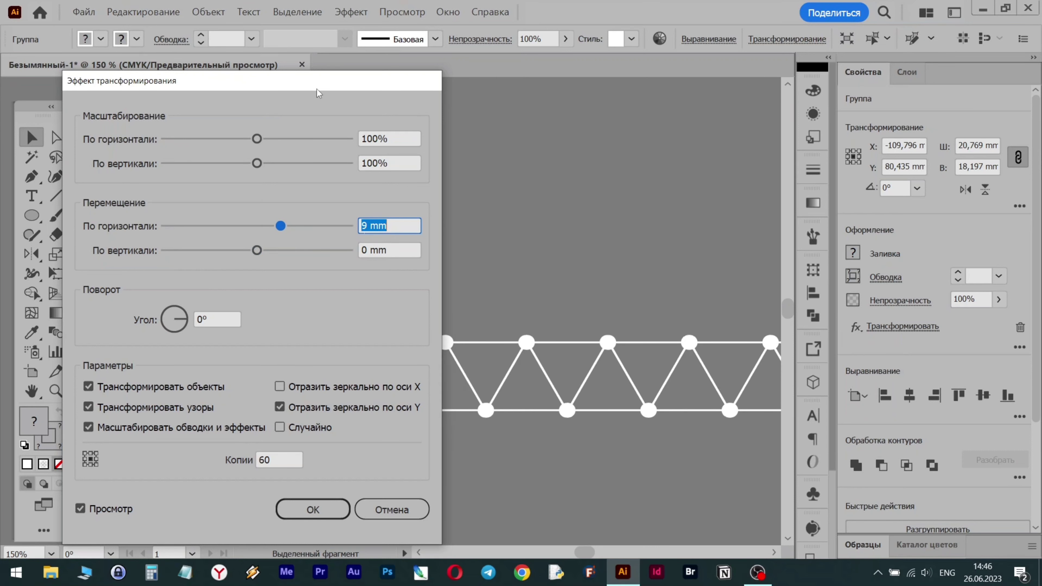
pyautogui.press('Return')
# Step: Add a second Transform effect to the triangle group, applied as a new effect
pyautogui.moveTo(583, 552); pyautogui.dragTo(586, 553)
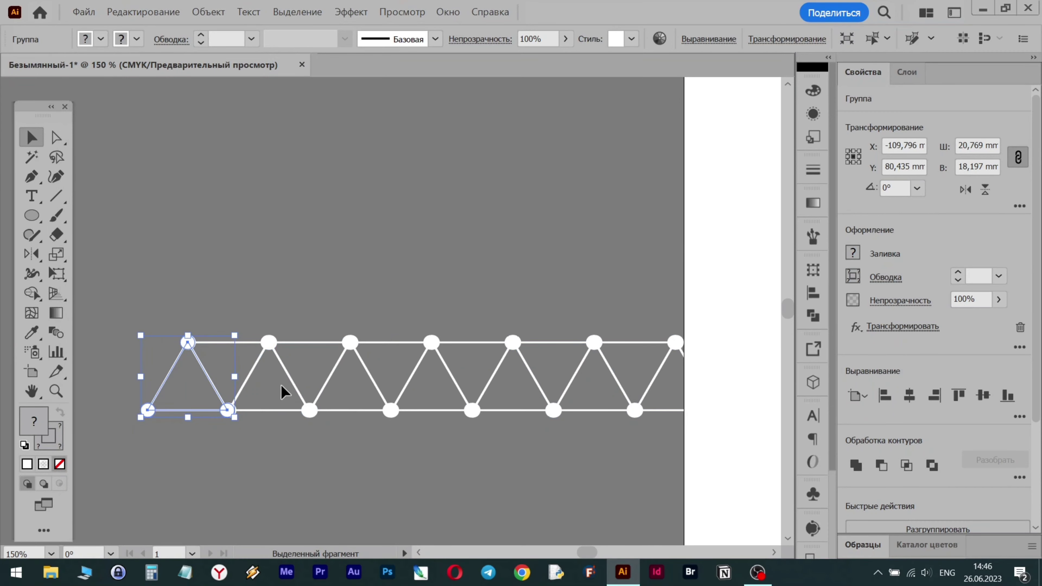
pyautogui.click(812, 114)
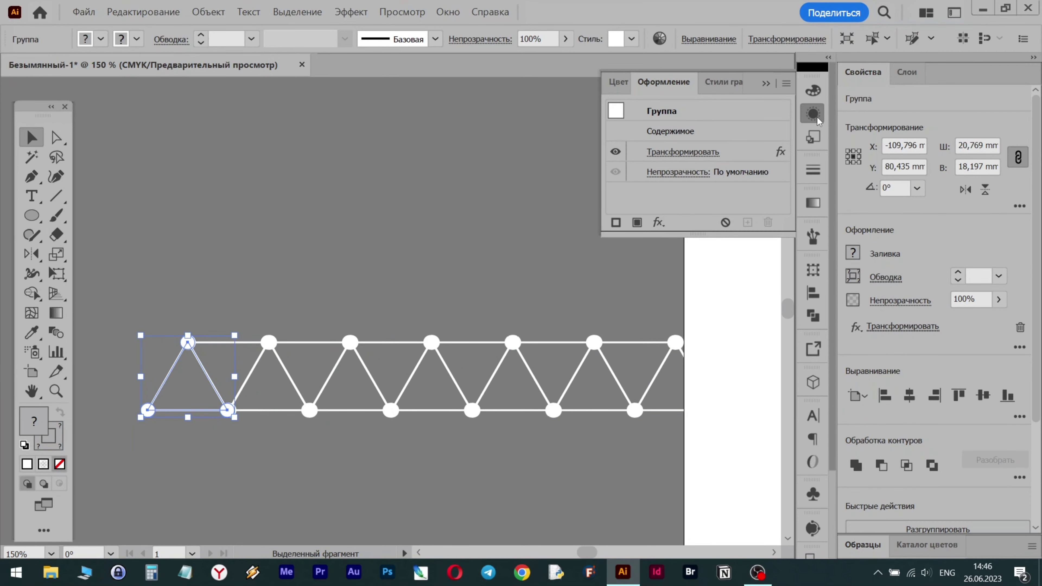
pyautogui.click(658, 221)
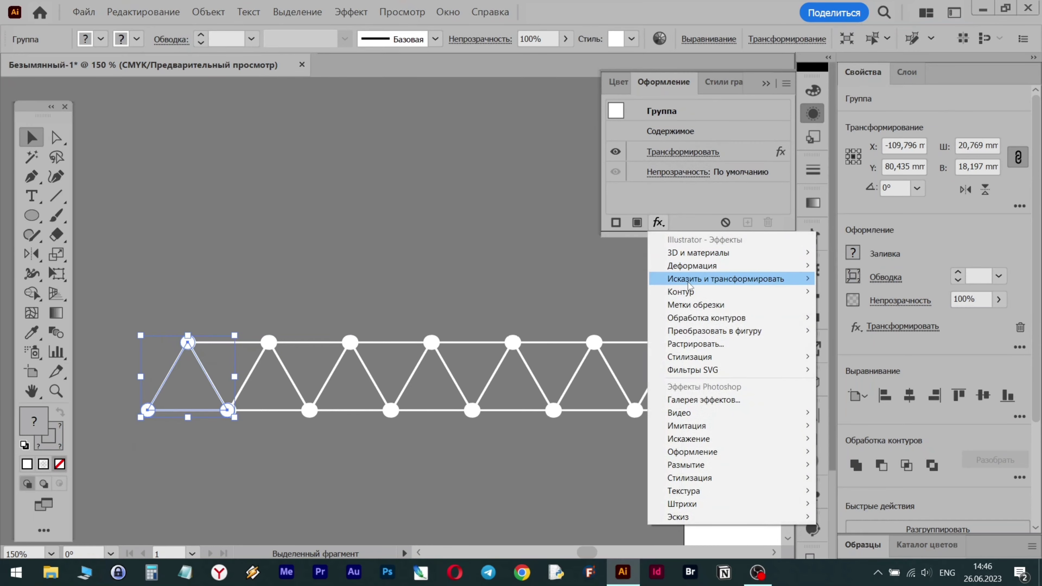
pyautogui.moveTo(763, 278)
pyautogui.click(898, 357)
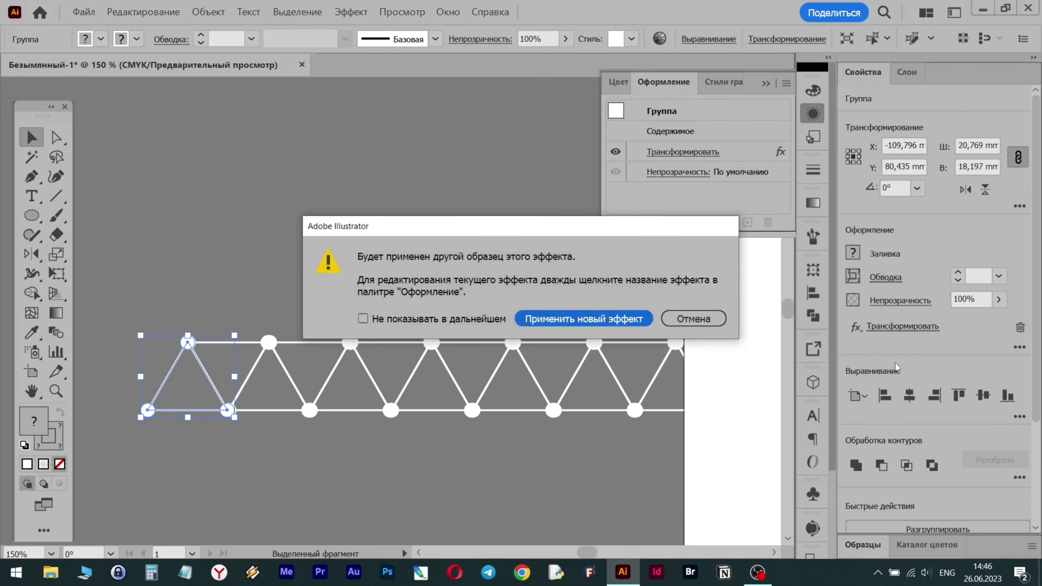
pyautogui.click(608, 322)
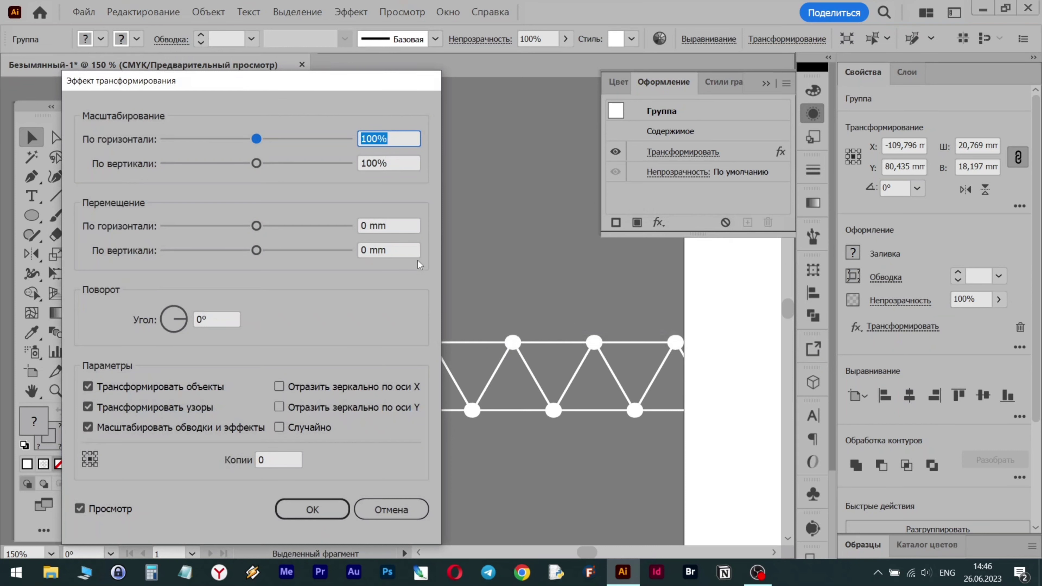
# Step: Reflect the second Transform effect across the X axis and set it to 6 copies
pyautogui.click(279, 386)
pyautogui.moveTo(285, 91); pyautogui.dragTo(870, 70)
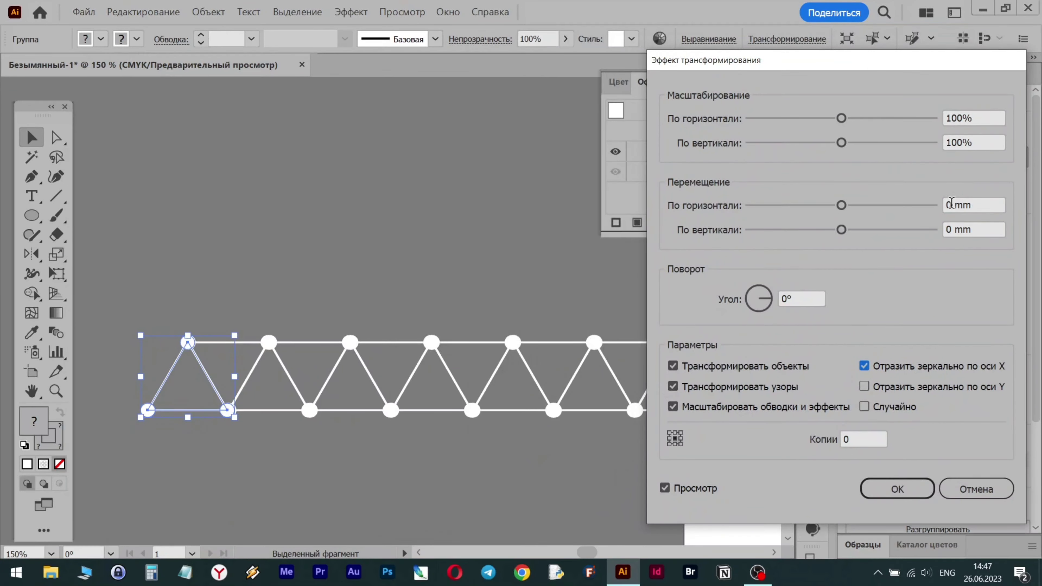
pyautogui.click(858, 438)
pyautogui.write('6')
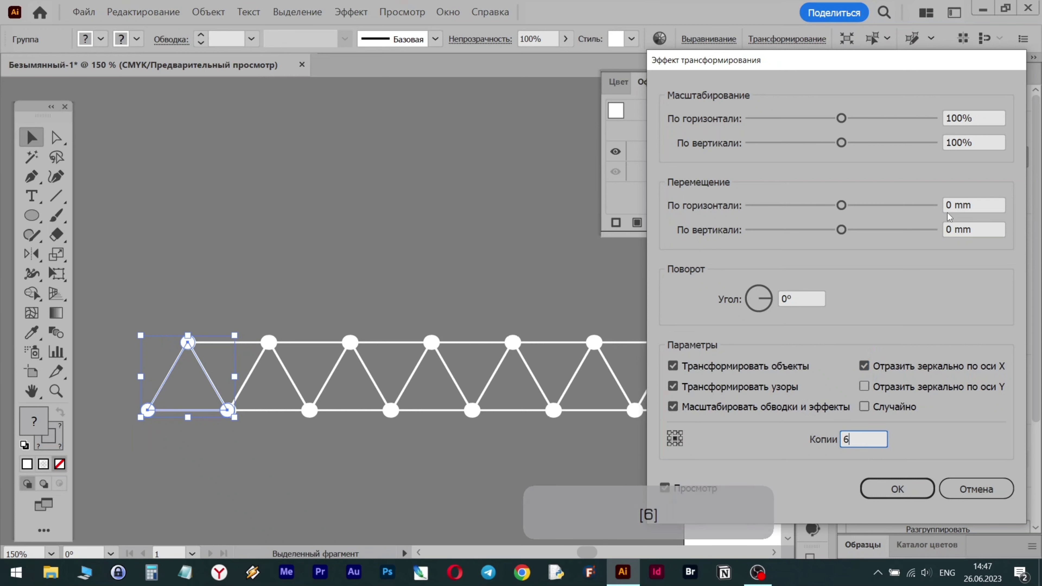
# Step: Try a horizontal move of -7 mm for the second Transform effect
pyautogui.click(955, 205)
pyautogui.write('-4')
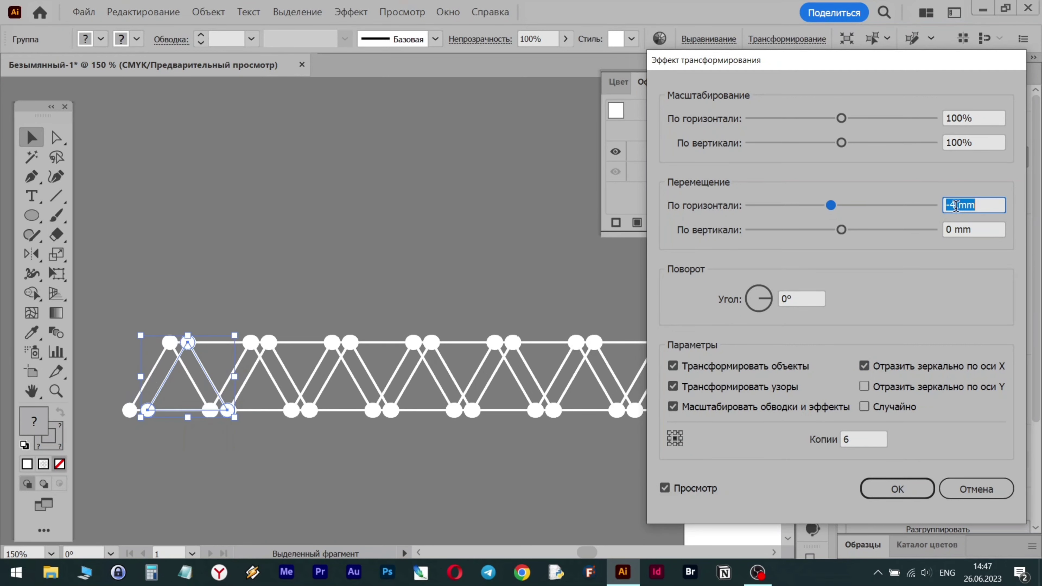
pyautogui.press('Down')
pyautogui.press('Down')
pyautogui.press('Down')
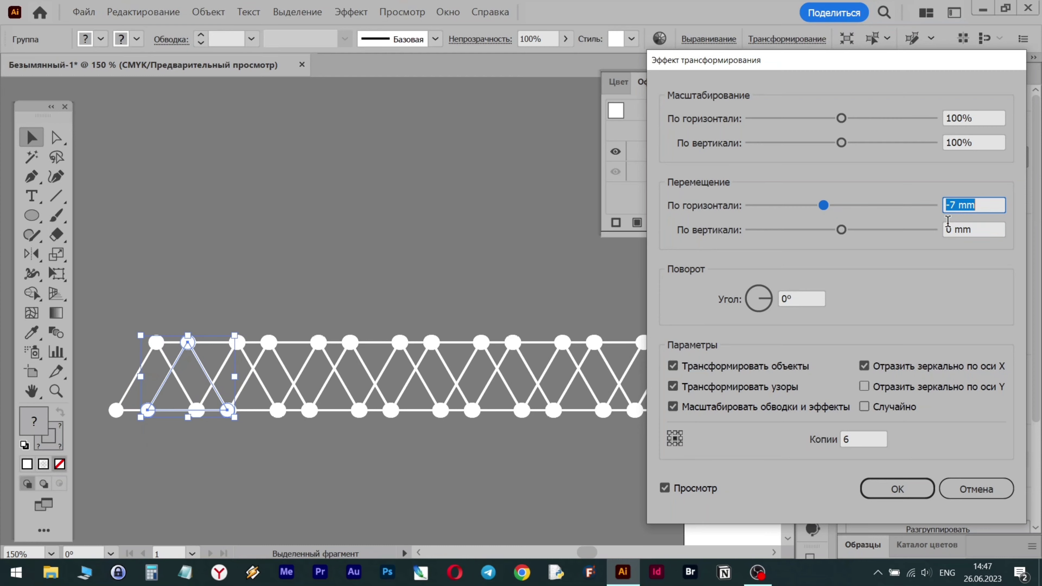
# Step: Set the vertical move of the second Transform effect to 15 mm
pyautogui.press('Tab')
pyautogui.press('Up')
pyautogui.press('Up')
pyautogui.press('Up')
pyautogui.press('Up')
pyautogui.press('Up')
pyautogui.press('Up')
pyautogui.press('Up')
pyautogui.press('Up')
pyautogui.press('Up')
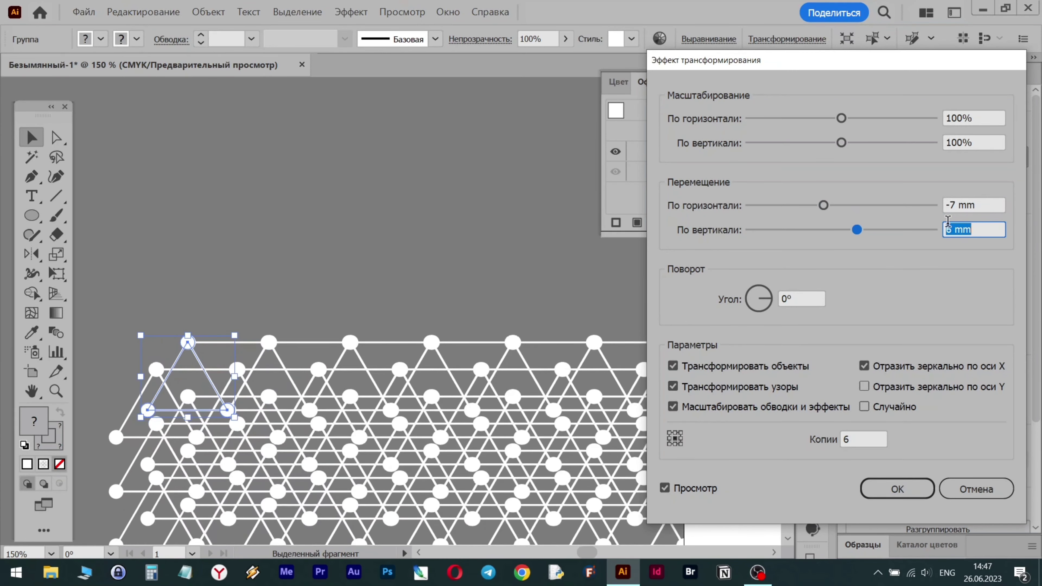
pyautogui.press('Up')
pyautogui.press('Up')
pyautogui.press('Up')
pyautogui.press('Up')
pyautogui.press('Up')
pyautogui.press('Up')
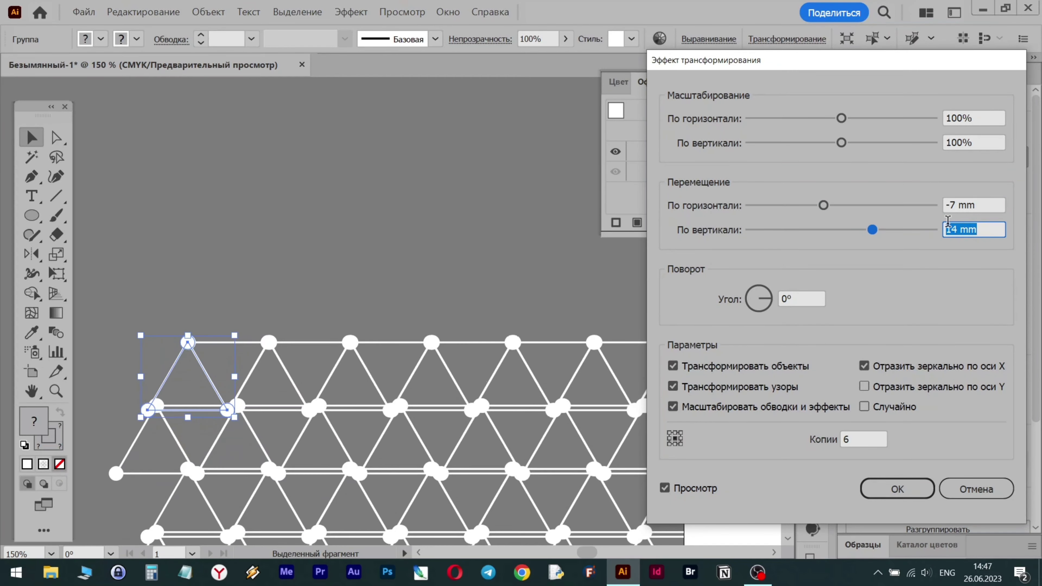
# Step: Set the horizontal move of the second Transform effect to -9 mm
pyautogui.click(957, 207)
pyautogui.press('Down')
pyautogui.press('Down')
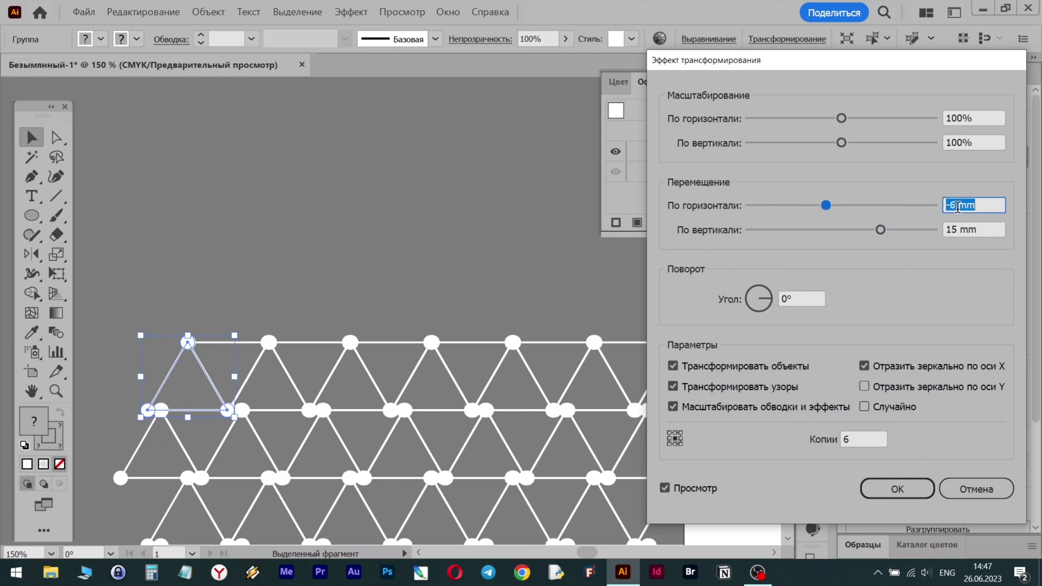
pyautogui.press('Up')
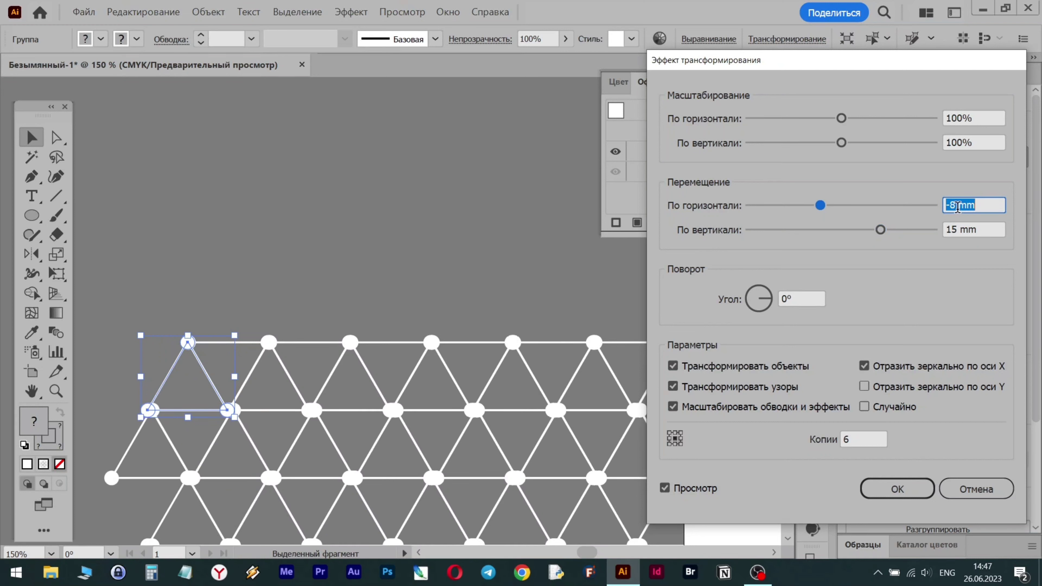
pyautogui.press('Down')
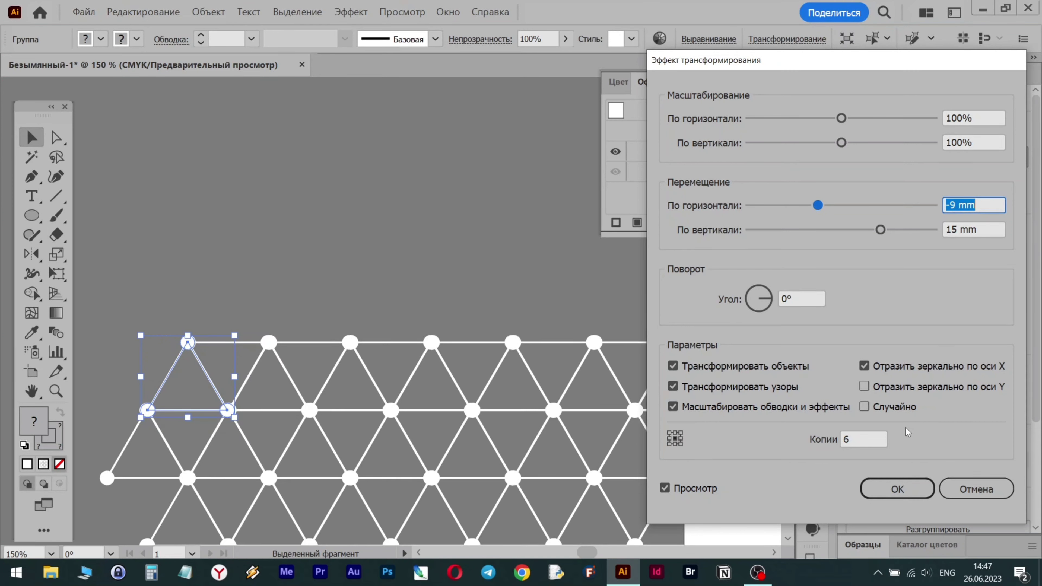
# Step: Set the second Transform effect to 17 copies and apply it to the triangle group
pyautogui.click(870, 438)
pyautogui.write('17')
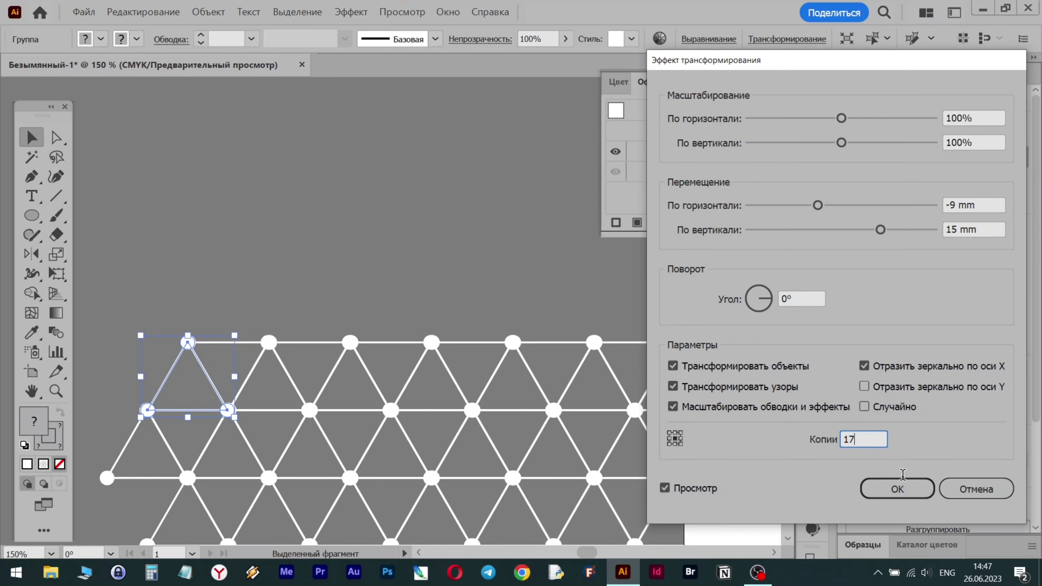
pyautogui.click(897, 488)
# Step: Move the triangle group with its pattern farther left of the artboard, to about X -163 mm
pyautogui.keyDown('alt'); pyautogui.scroll(-2, 366, 327); pyautogui.keyUp('alt')
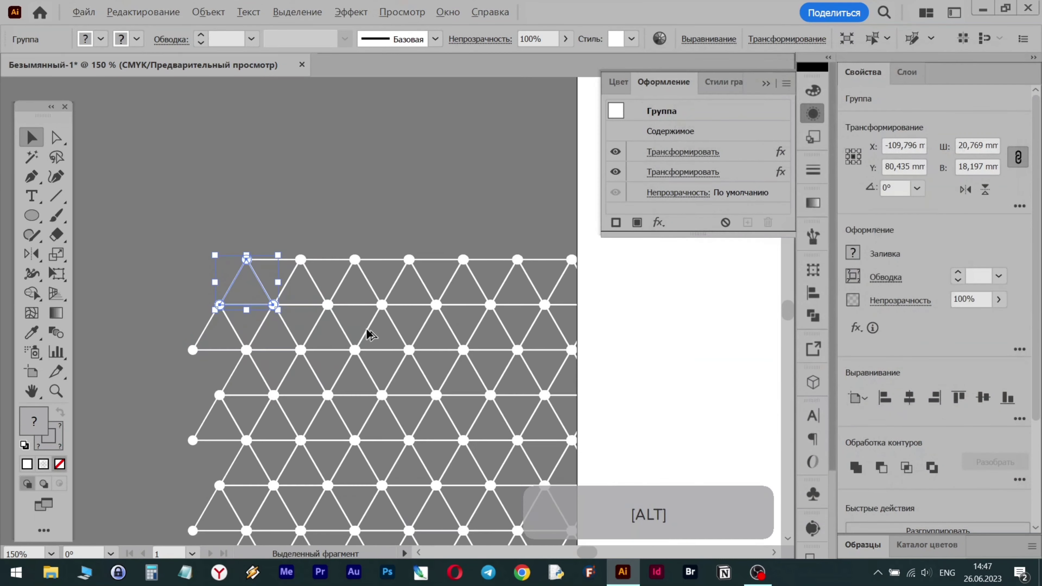
pyautogui.moveTo(242, 271); pyautogui.dragTo(86, 263)
pyautogui.scroll(-2, 263, 359)
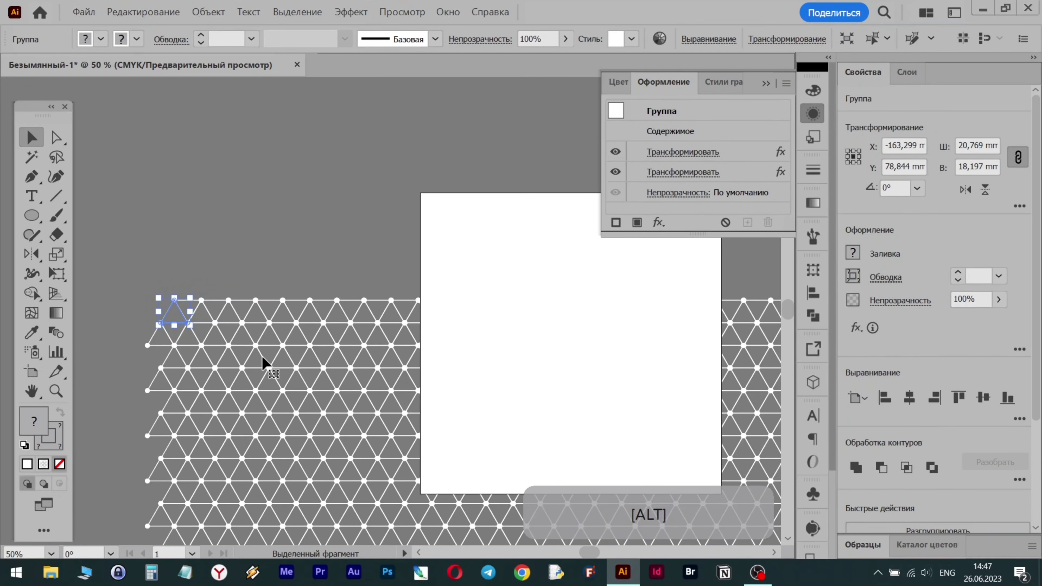
pyautogui.scroll(-2, 263, 360)
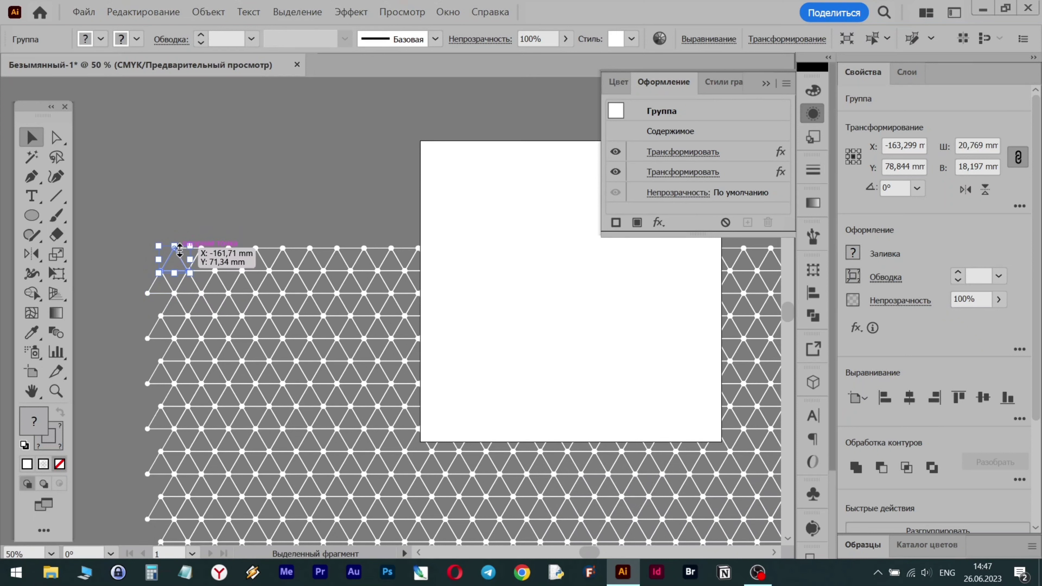
# Step: Save the triangle pattern as a new dynamic symbol named "Новый символ" with the export type Графика
pyautogui.click(765, 84)
pyautogui.click(814, 495)
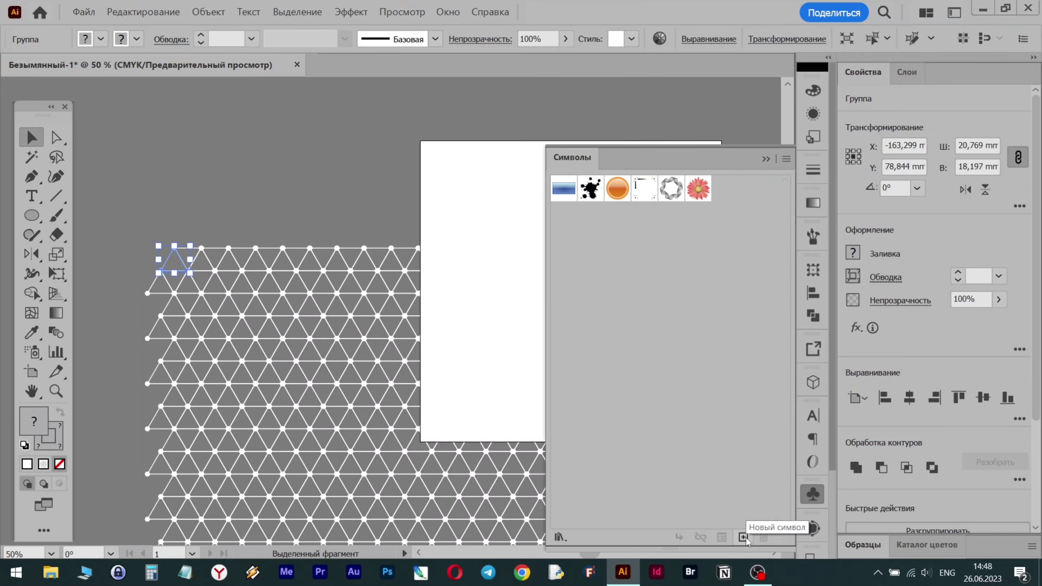
pyautogui.click(744, 536)
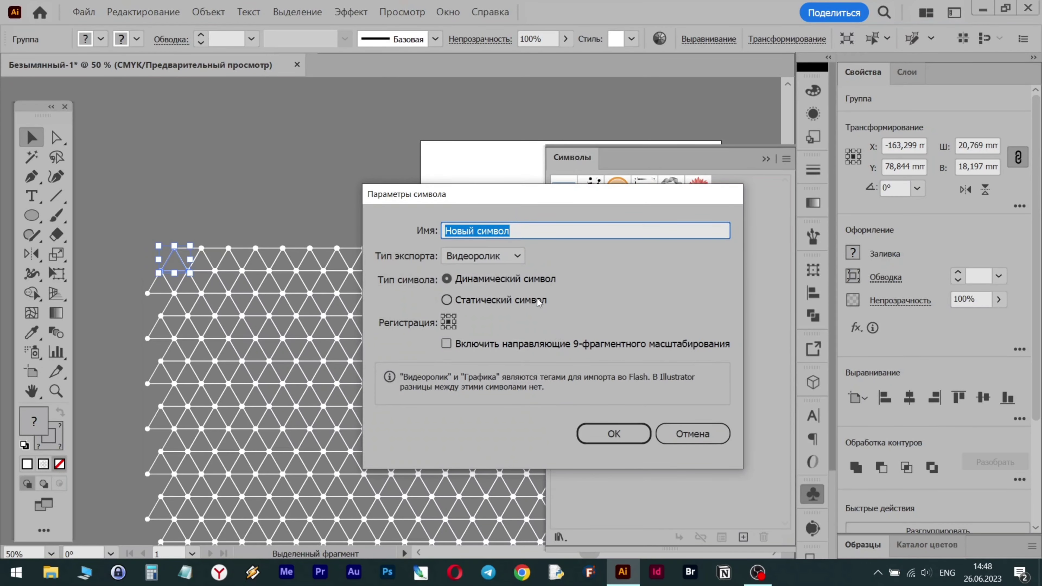
pyautogui.click(518, 257)
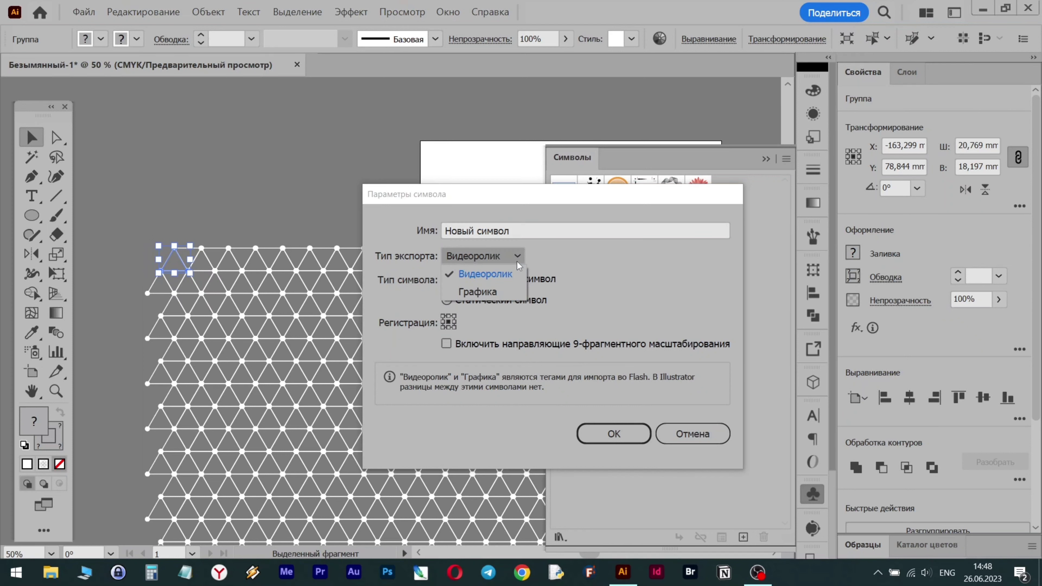
pyautogui.click(478, 291)
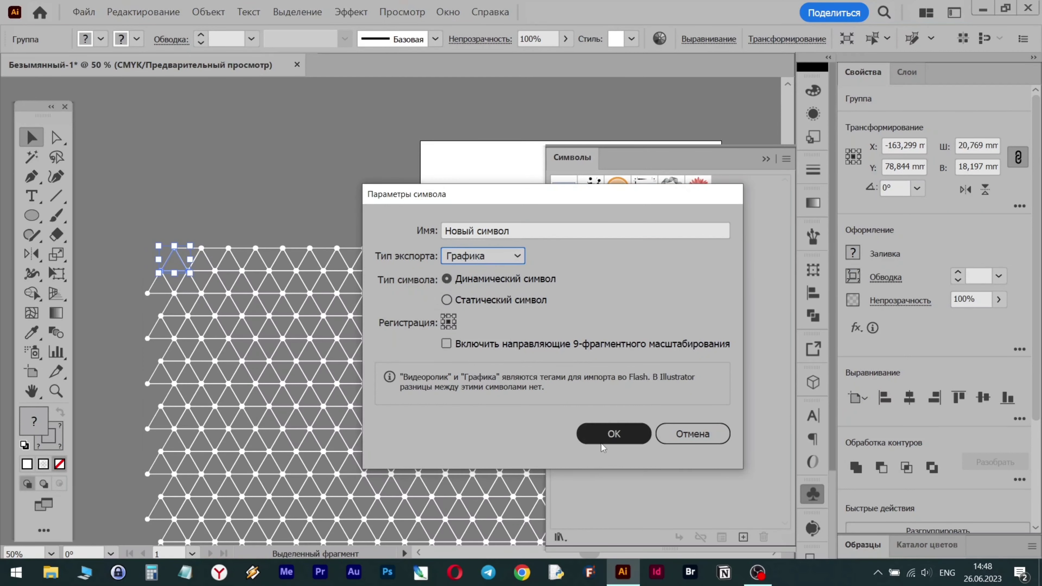
pyautogui.click(631, 435)
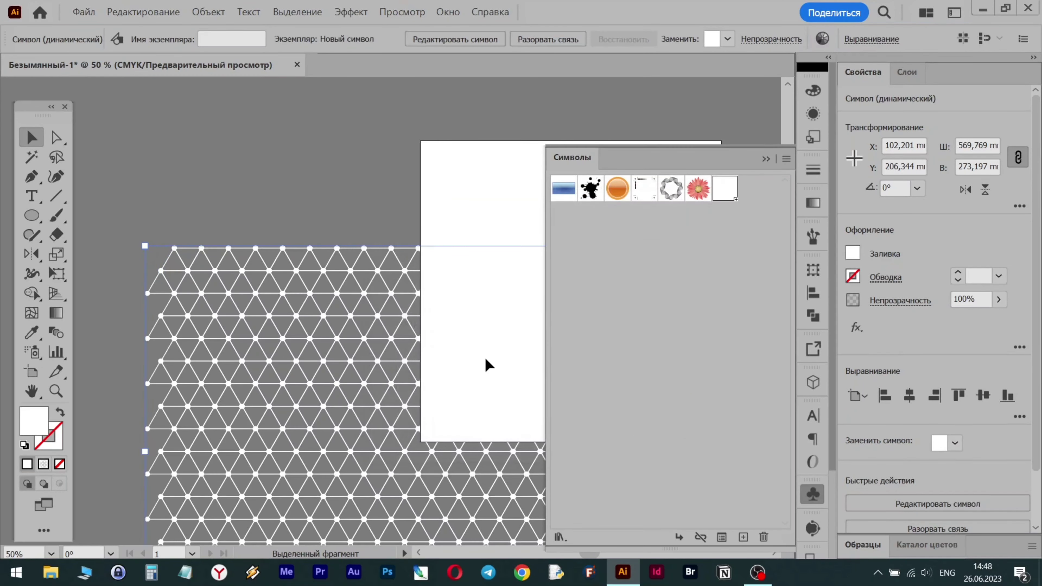
# Step: Delete the triangle pattern's symbol instance from the canvas and put the Symbols panel away
pyautogui.moveTo(272, 260); pyautogui.dragTo(234, 268)
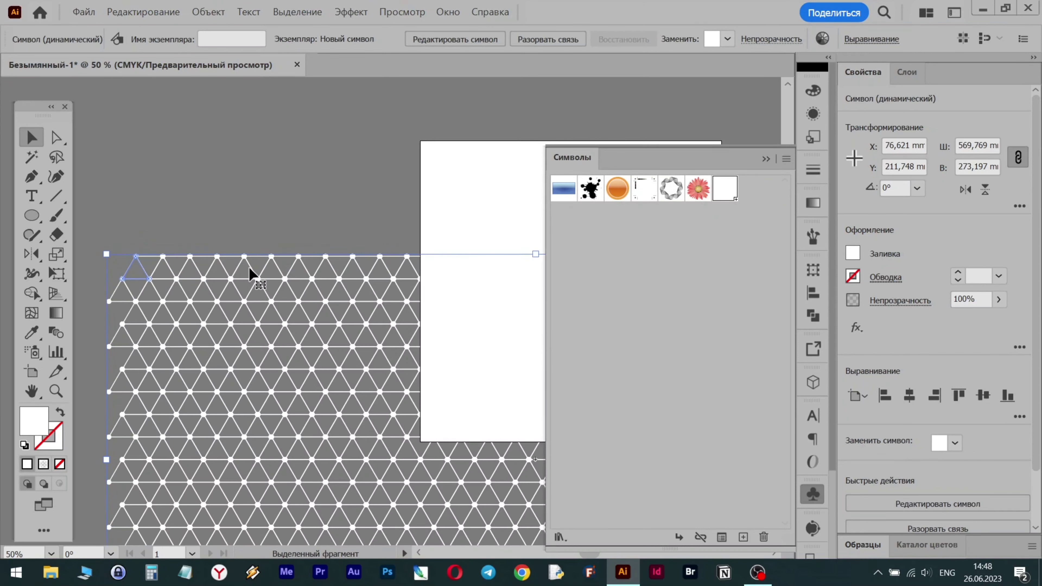
pyautogui.press('Delete')
pyautogui.click(766, 159)
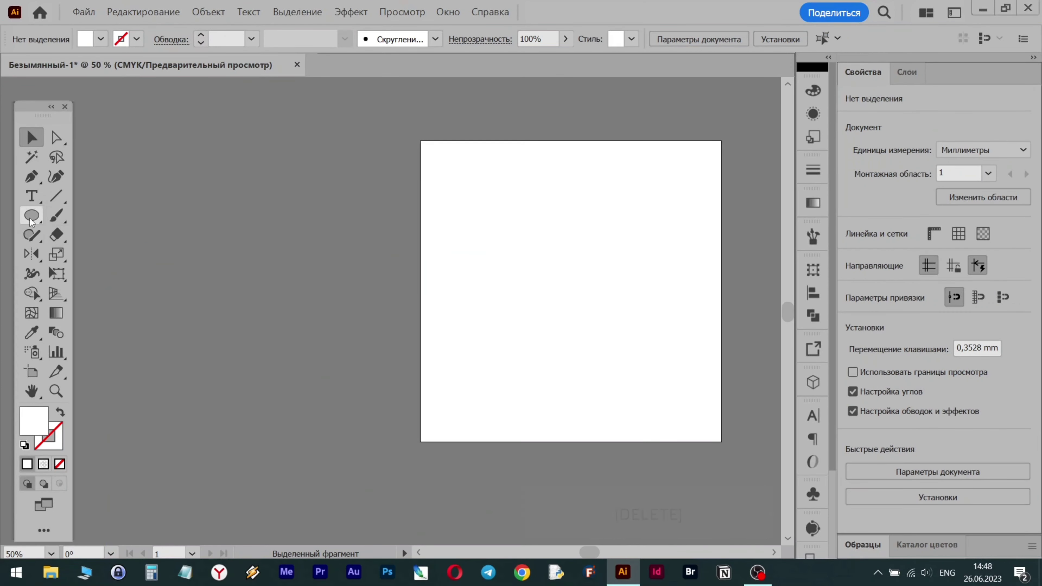
# Step: Draw a circle about 153 mm in diameter and position it near the centre of the artboard
pyautogui.click(31, 216)
pyautogui.moveTo(554, 263)
pyautogui.mouseDown()
pyautogui.moveTo(667, 361)
pyautogui.moveTo(669, 379)
pyautogui.mouseUp()
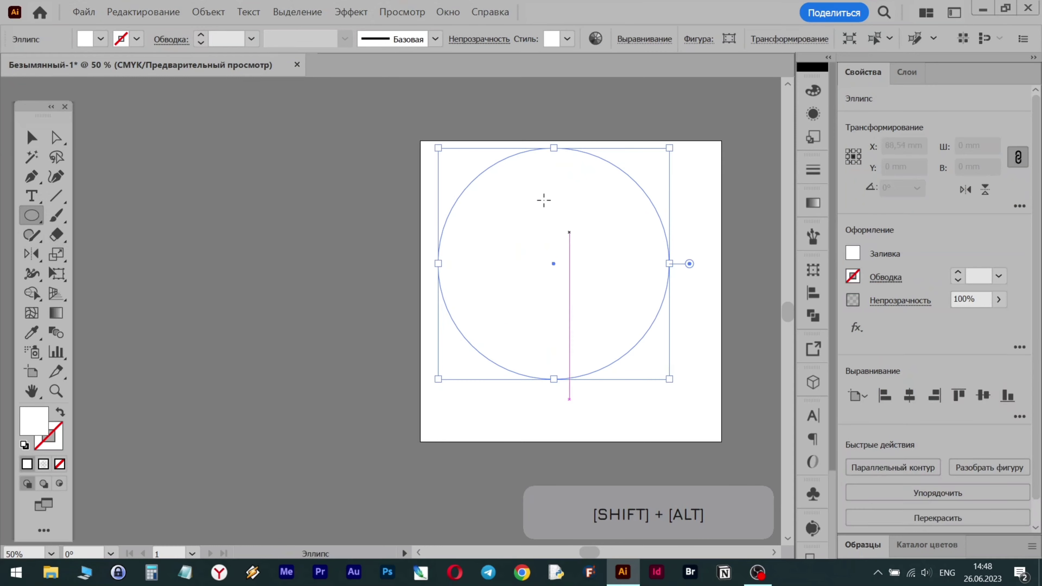
pyautogui.press('v')
pyautogui.moveTo(570, 168); pyautogui.dragTo(585, 203)
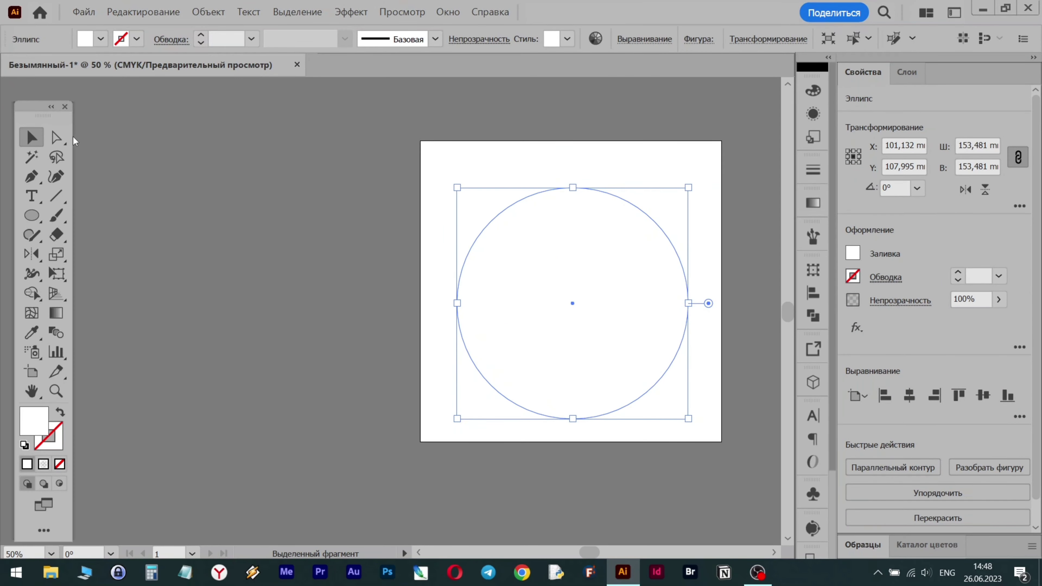
pyautogui.click(58, 138)
pyautogui.click(688, 302)
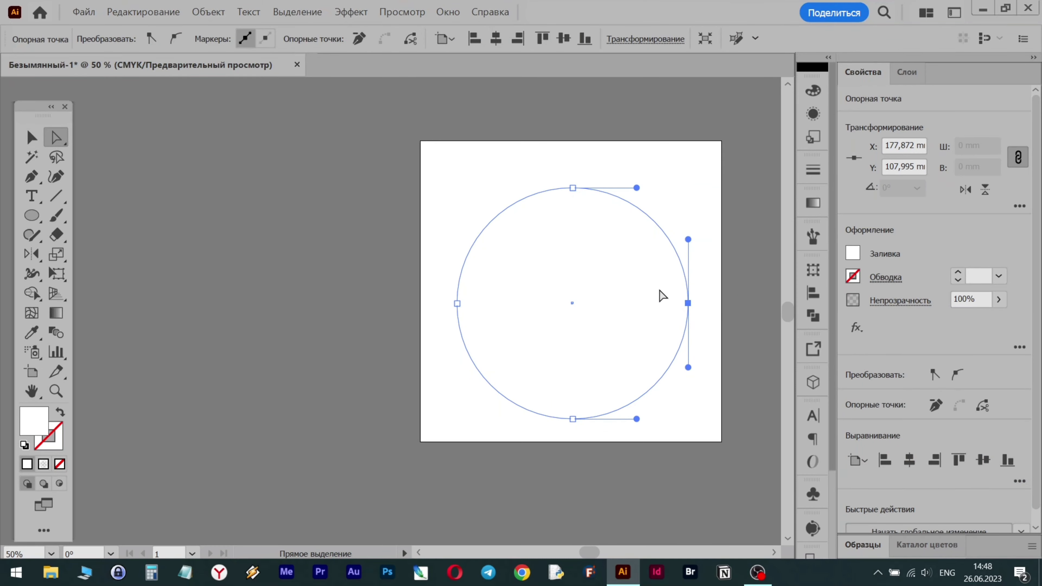
pyautogui.press('alt')
# Step: Fill the circle with red and place a copy of it to the left of the artboard
pyautogui.click(32, 137)
pyautogui.click(509, 163)
pyautogui.click(508, 206)
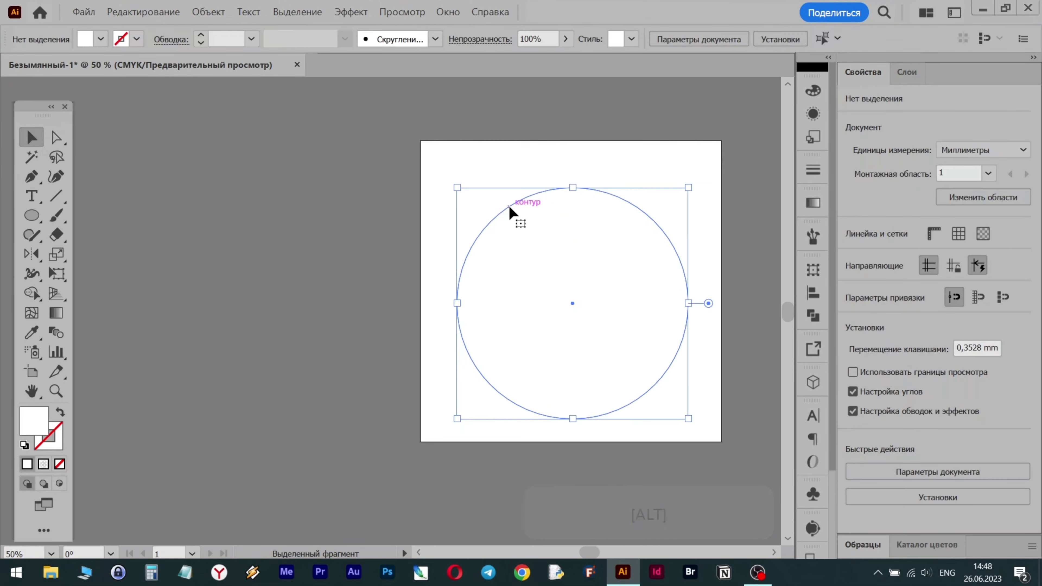
pyautogui.click(854, 253)
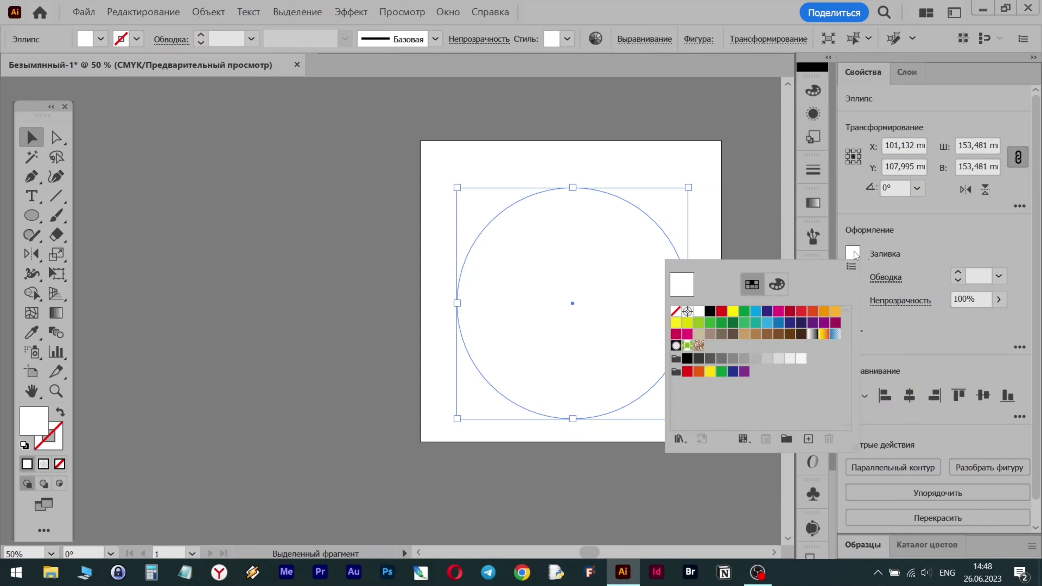
pyautogui.click(721, 311)
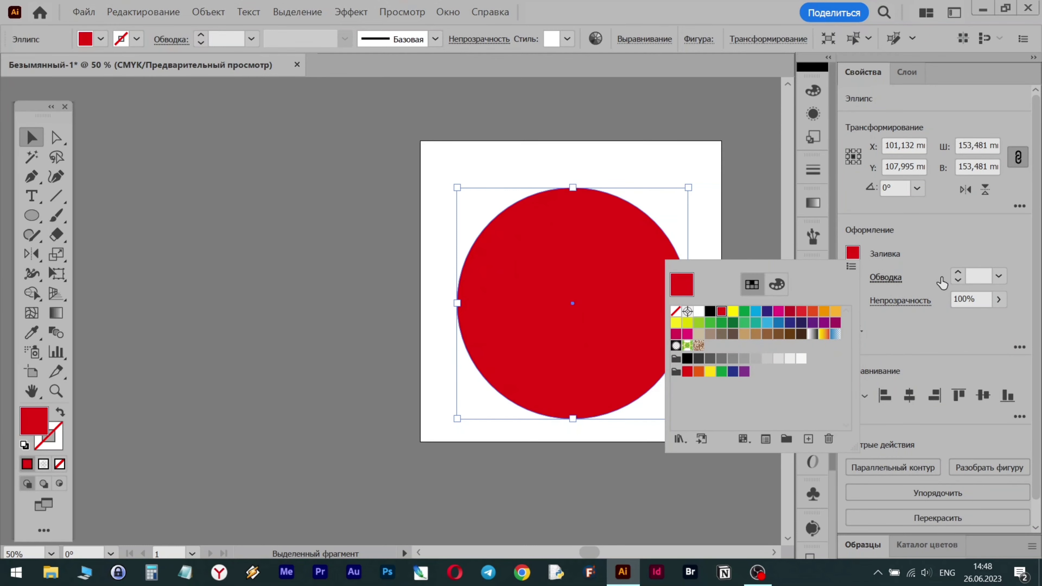
pyautogui.moveTo(619, 238); pyautogui.dragTo(302, 232)
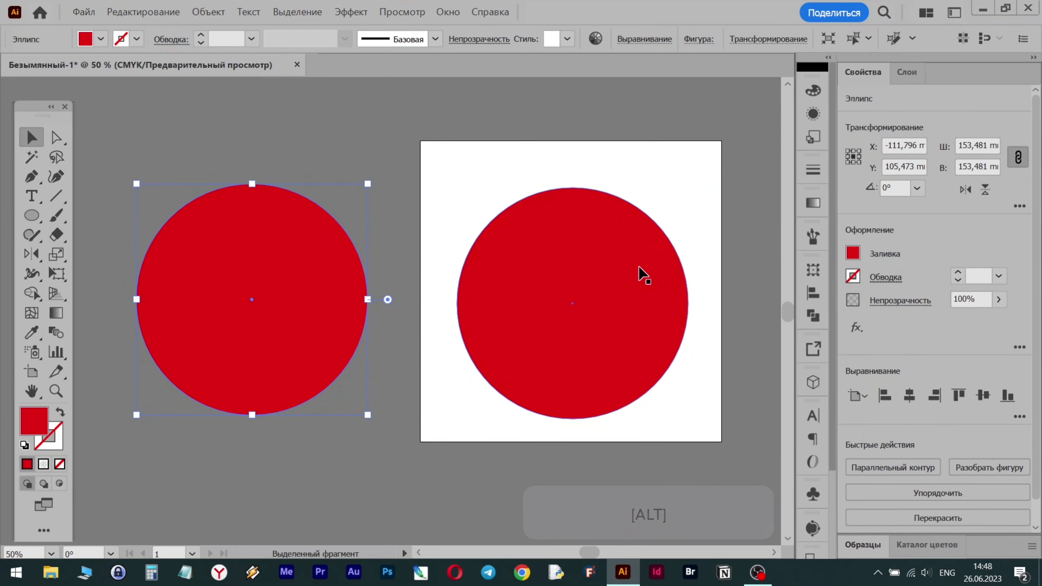
# Step: Delete the right anchor point of the circle on the artboard to leave its left half
pyautogui.click(531, 298)
pyautogui.click(56, 137)
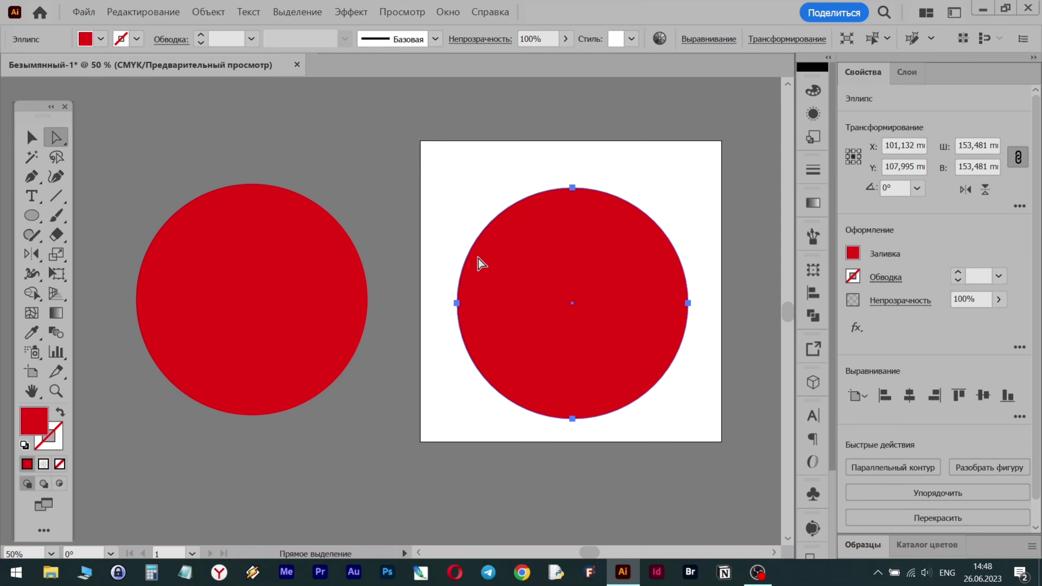
pyautogui.click(688, 304)
pyautogui.press('Delete')
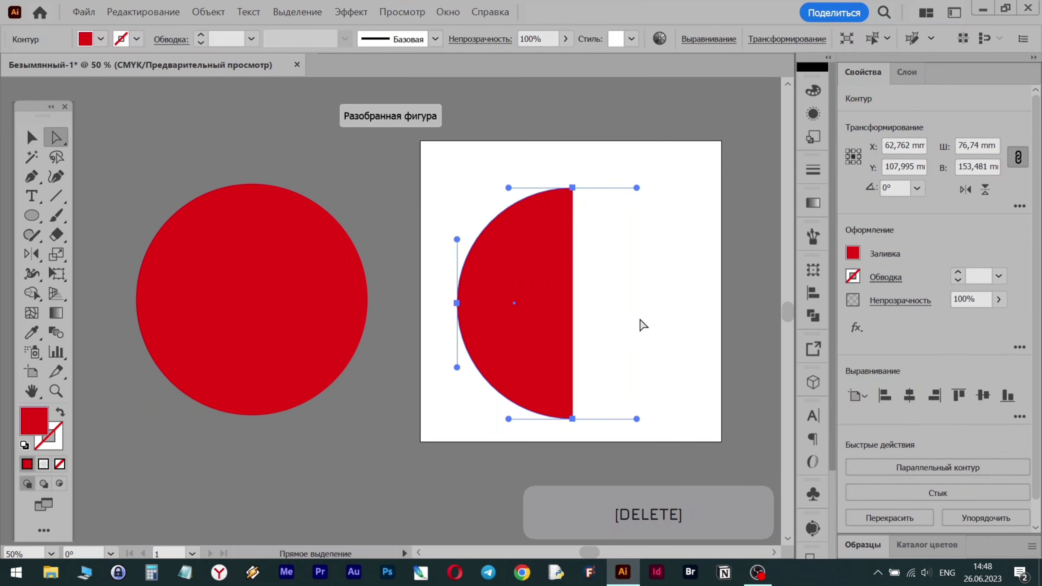
# Step: Apply the 3D Revolve effect to the red half-circle with the offset direction from the right edge (Правого края)
pyautogui.scroll(-4, 729, 381)
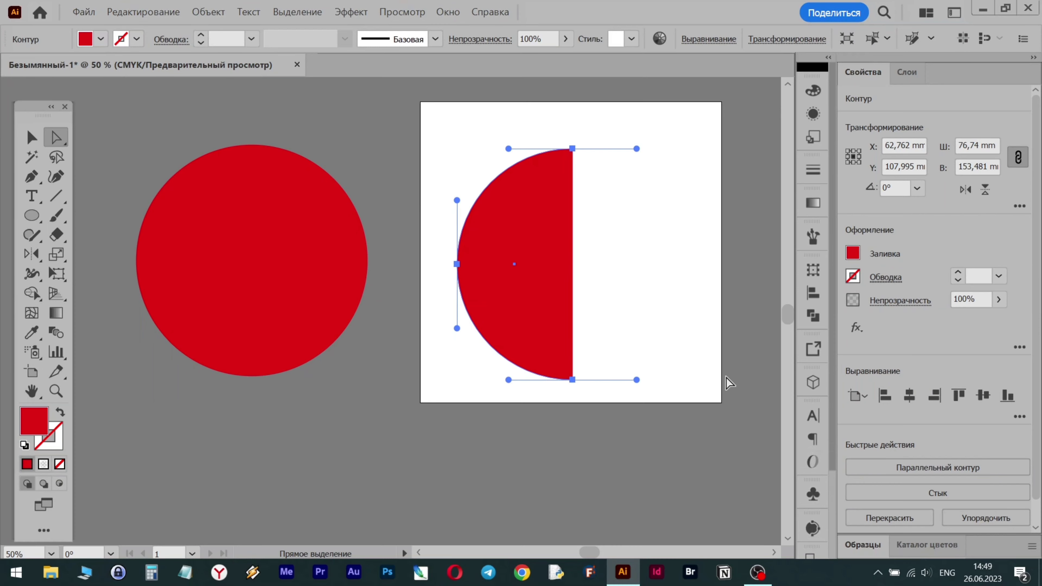
pyautogui.click(812, 381)
pyautogui.click(605, 106)
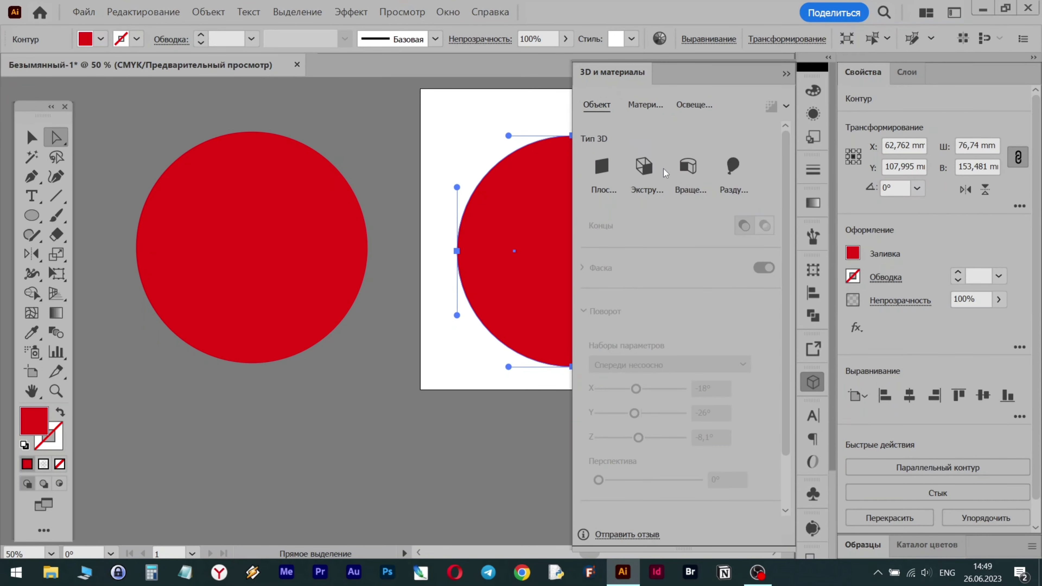
pyautogui.click(687, 166)
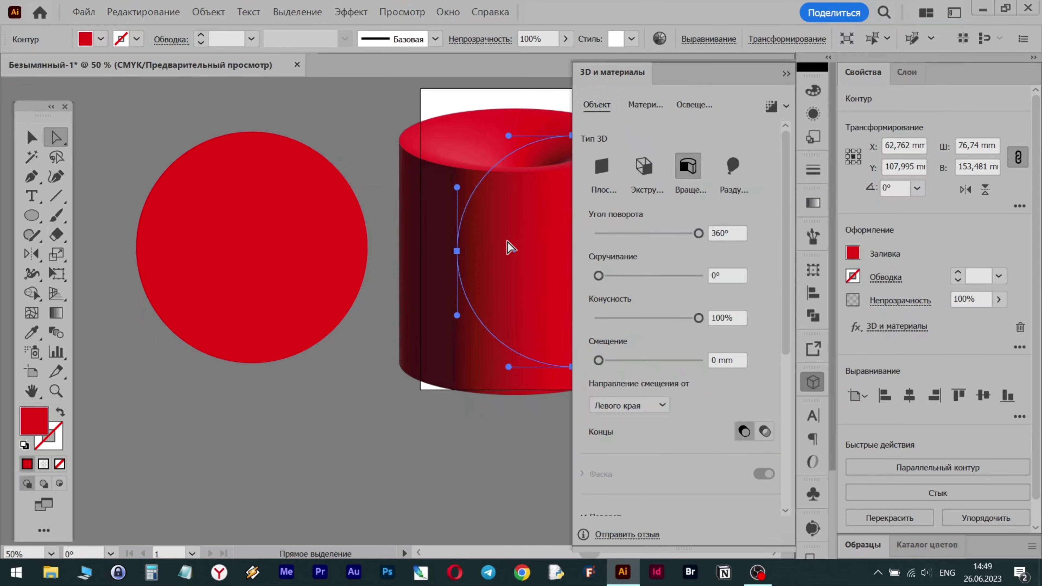
pyautogui.click(656, 405)
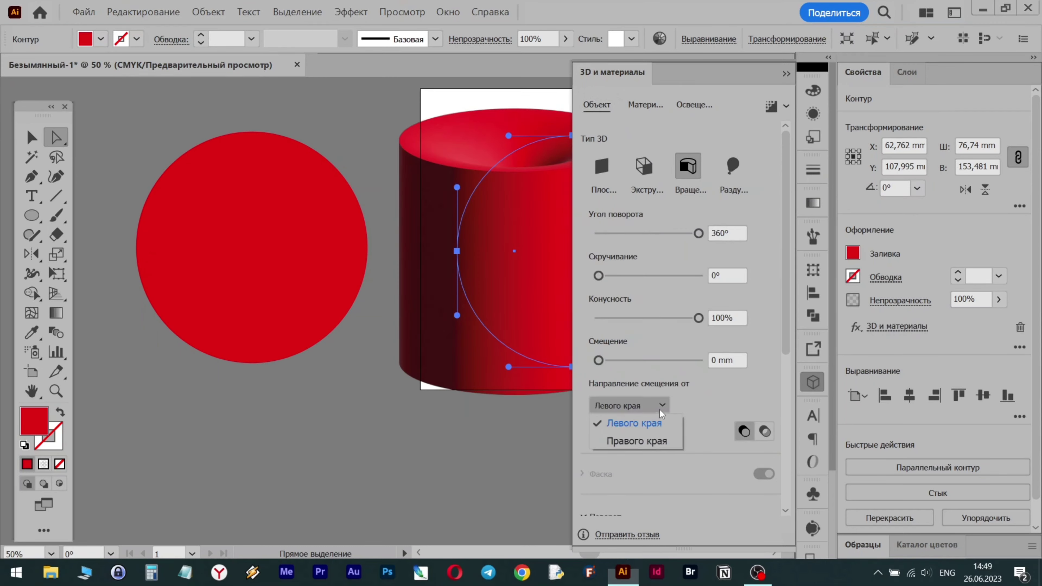
pyautogui.click(652, 436)
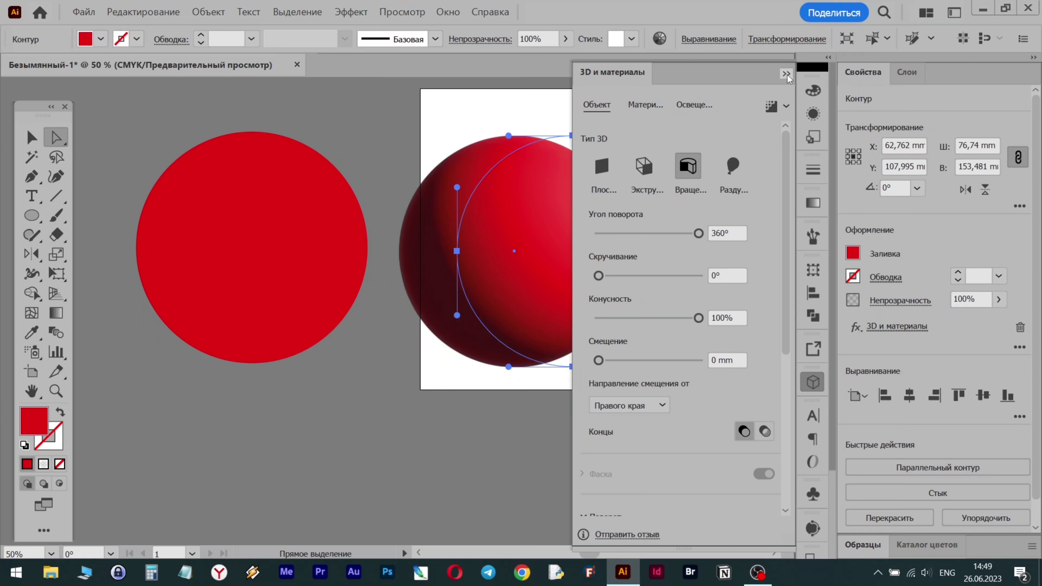
# Step: Map the saved graphic "Новый символ" onto the surface of the revolved red sphere
pyautogui.click(650, 105)
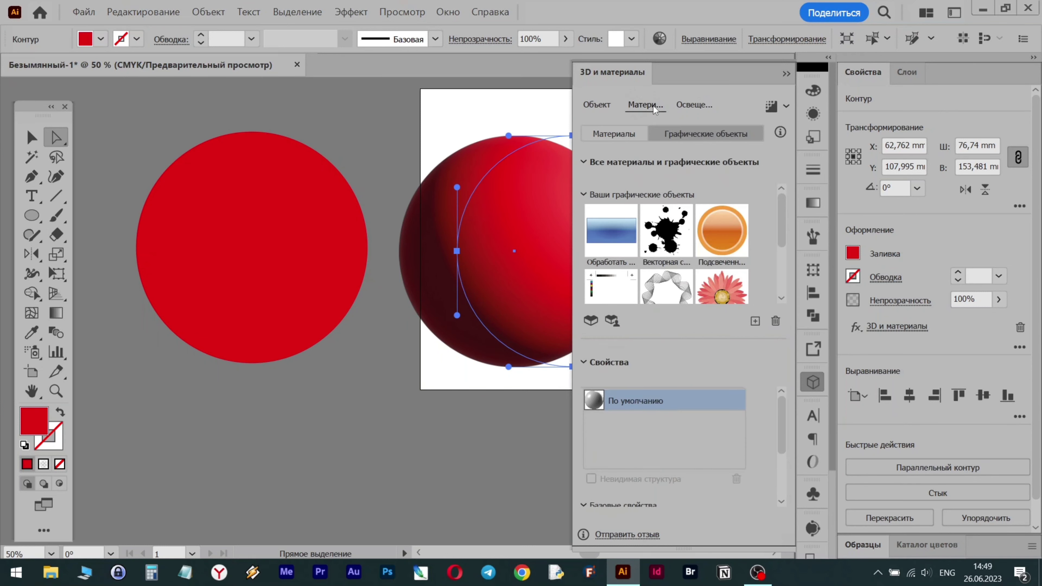
pyautogui.click(627, 135)
pyautogui.click(698, 134)
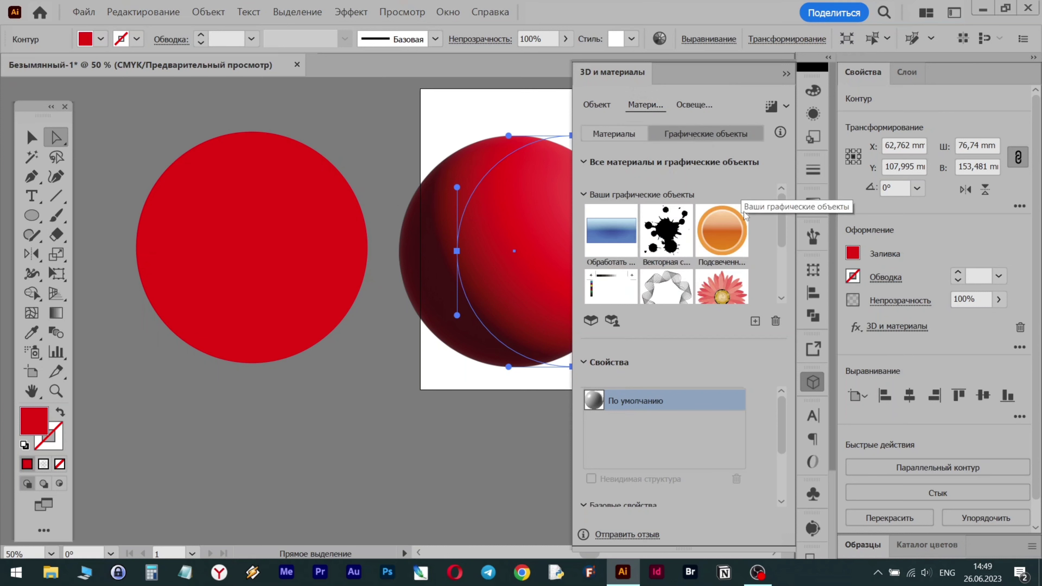
pyautogui.scroll(-3, 784, 211)
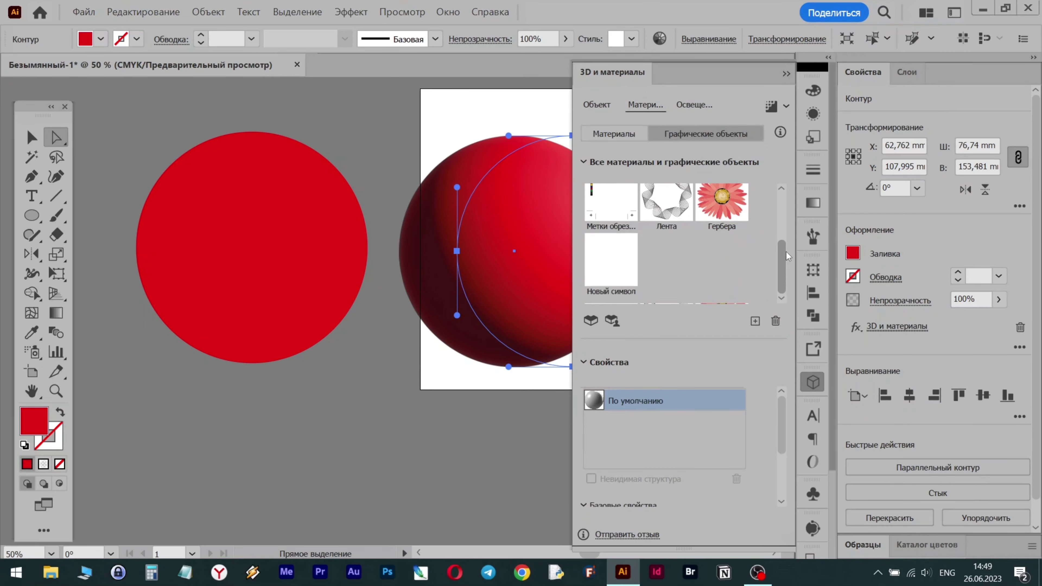
pyautogui.click(618, 262)
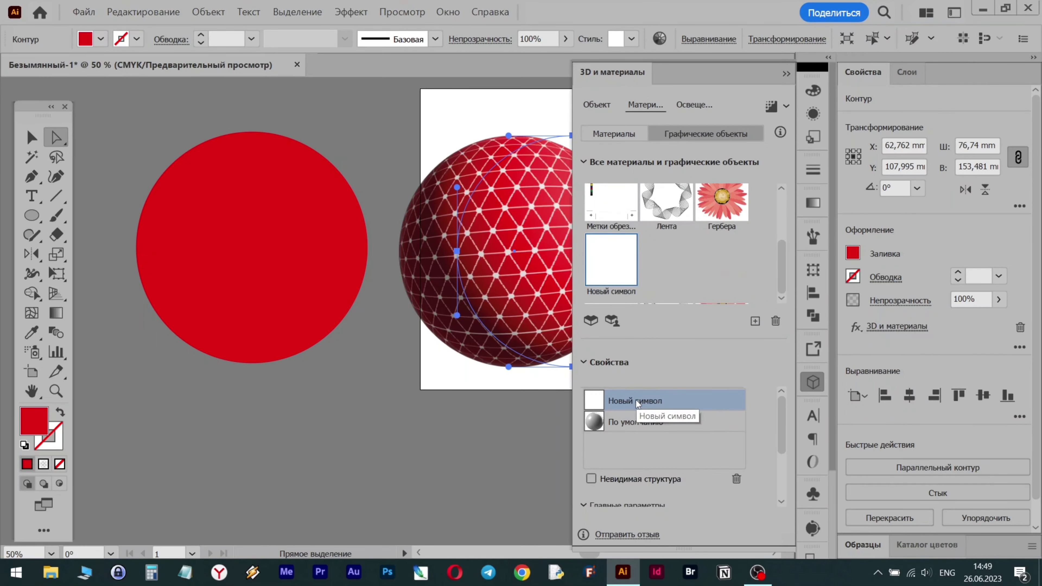
# Step: Set the mapped graphic's scale to about 85.77% and its rotation to 150°
pyautogui.moveTo(783, 406); pyautogui.dragTo(787, 427)
pyautogui.moveTo(615, 493); pyautogui.dragTo(608, 494)
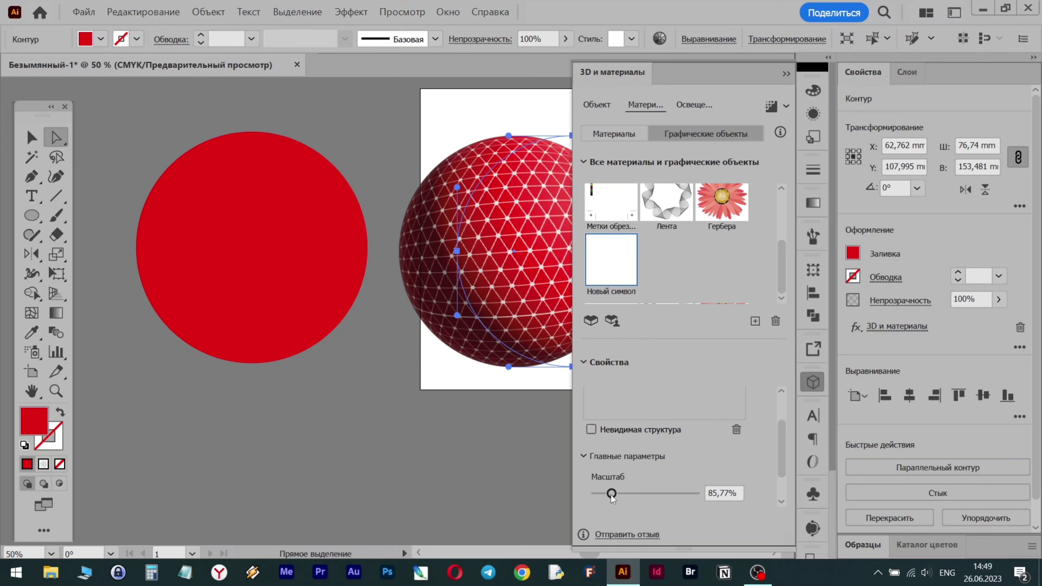
pyautogui.scroll(-1, 787, 439)
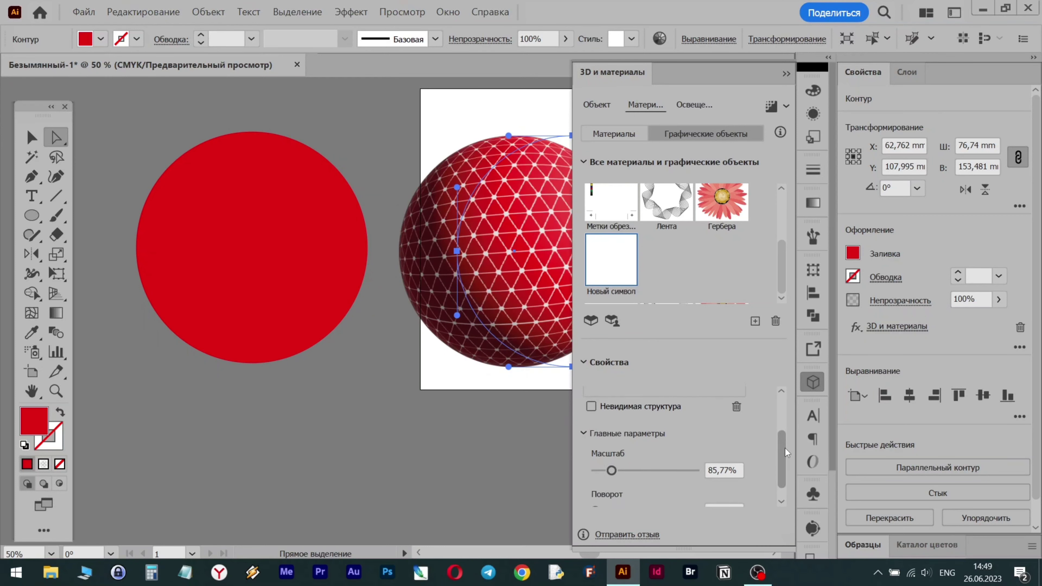
pyautogui.scroll(-1, 786, 470)
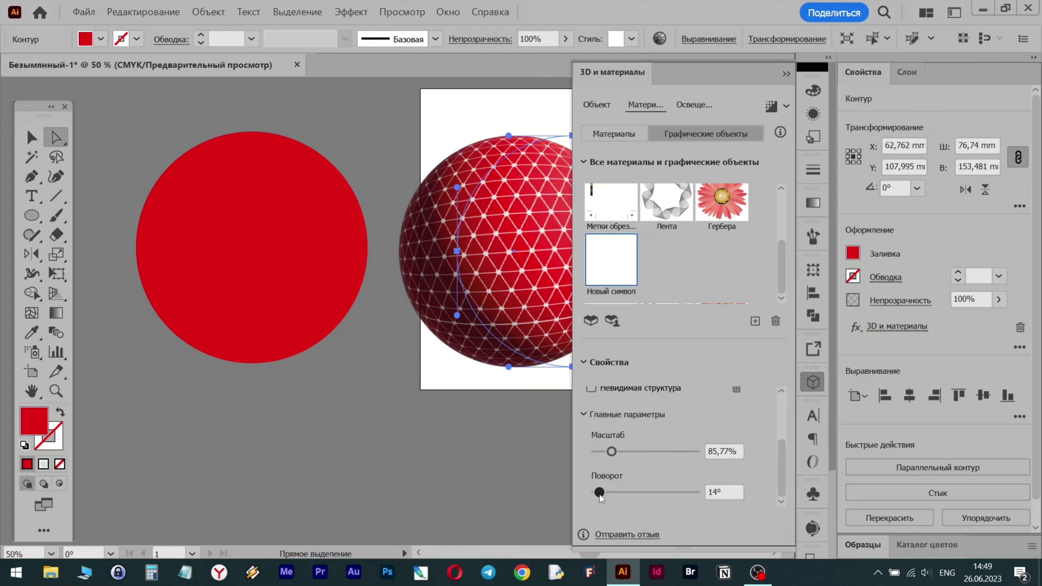
pyautogui.moveTo(598, 495); pyautogui.dragTo(636, 495)
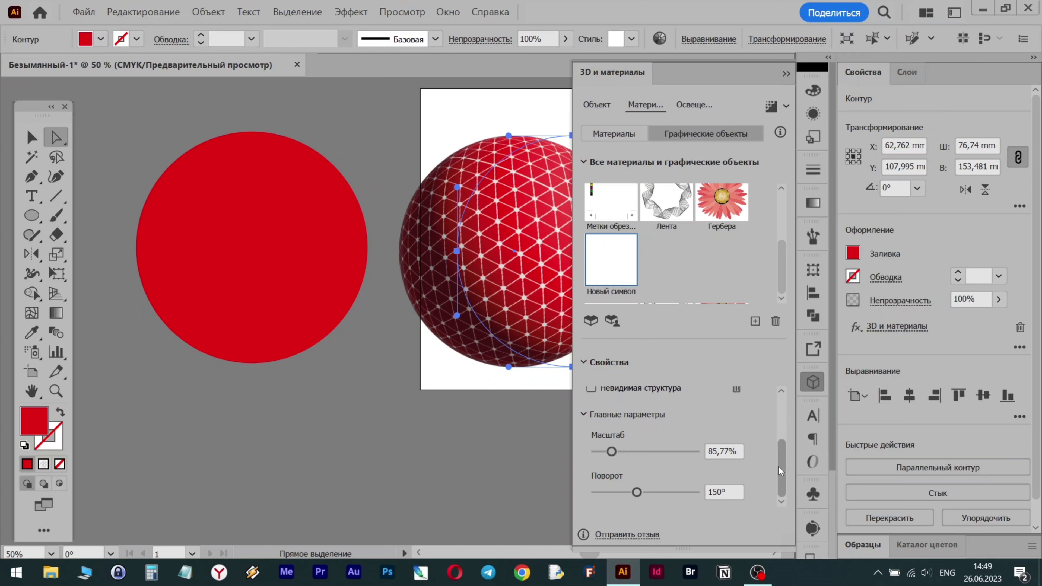
pyautogui.moveTo(783, 474); pyautogui.dragTo(782, 439)
pyautogui.click(785, 75)
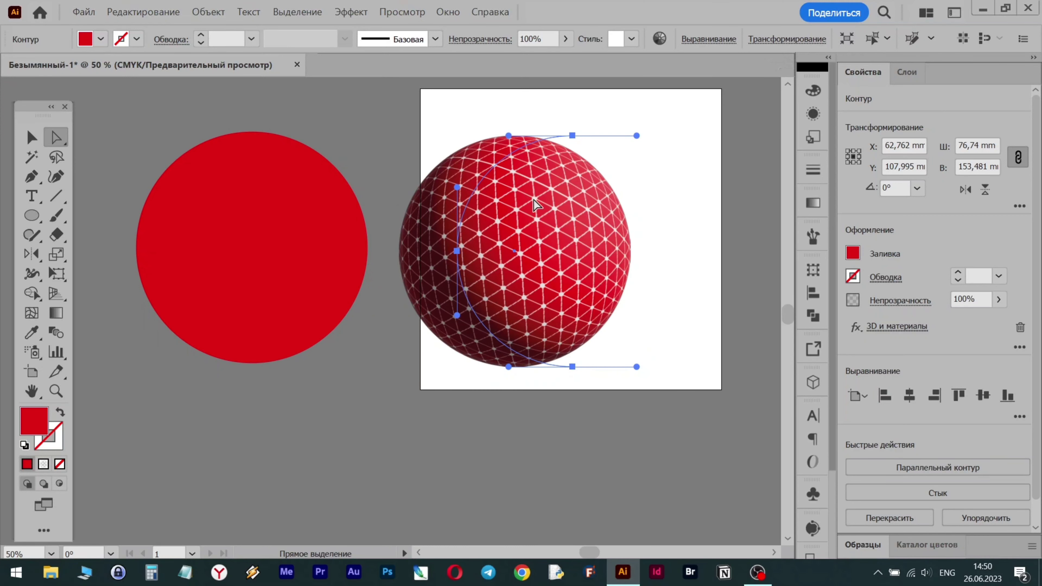
# Step: Rotate the patterned sphere slightly with its 3D widget and keep the sphere selected outside isolation mode
pyautogui.press('v')
pyautogui.moveTo(519, 233); pyautogui.dragTo(511, 233)
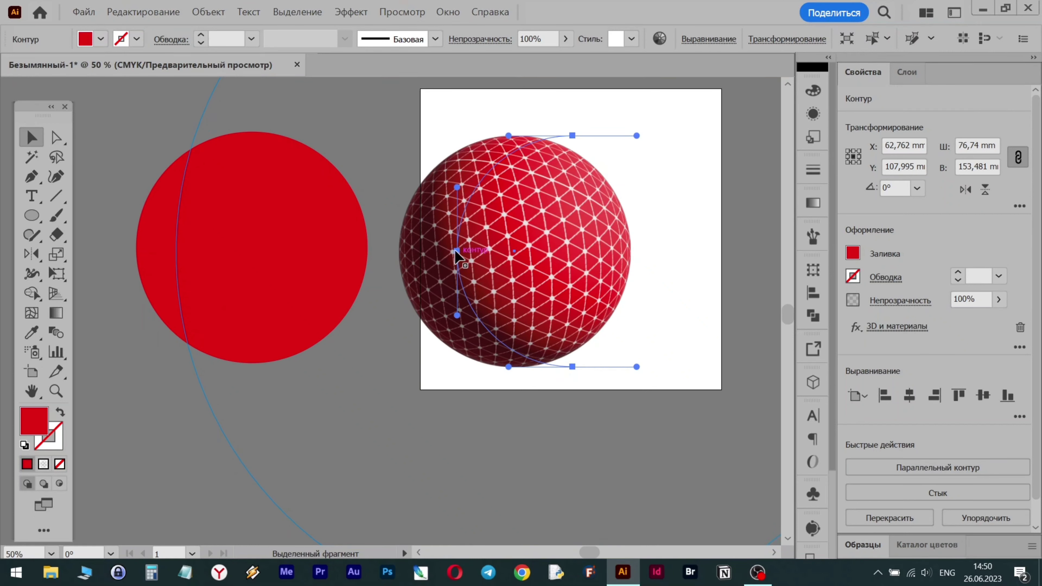
pyautogui.doubleClick(482, 251)
pyautogui.click(11, 87)
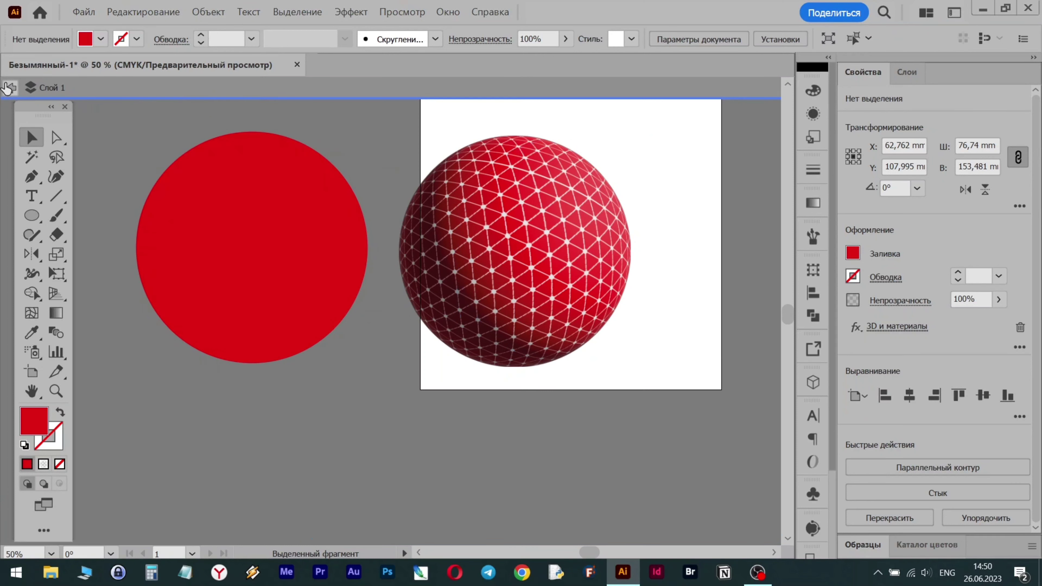
pyautogui.click(491, 251)
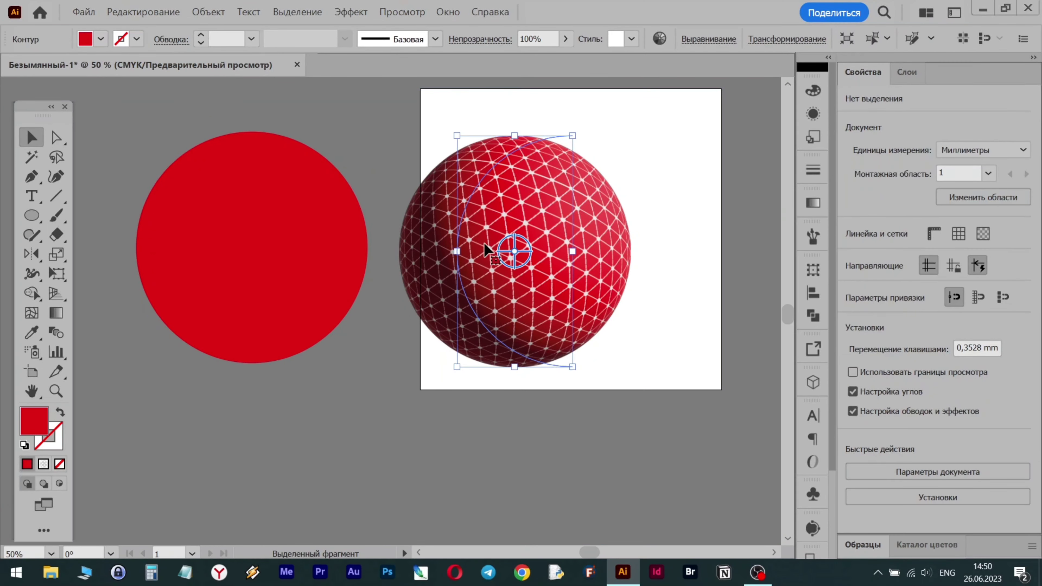
# Step: Move the sphere fully onto the artboard and align it to the artboard's horizontal and vertical centre
pyautogui.moveTo(462, 274); pyautogui.dragTo(511, 272)
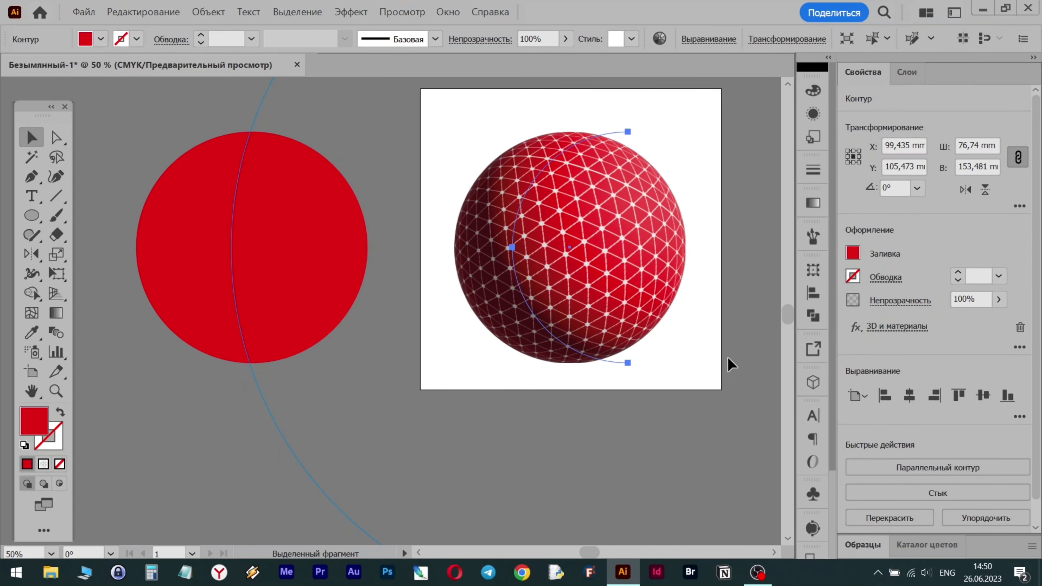
pyautogui.click(818, 291)
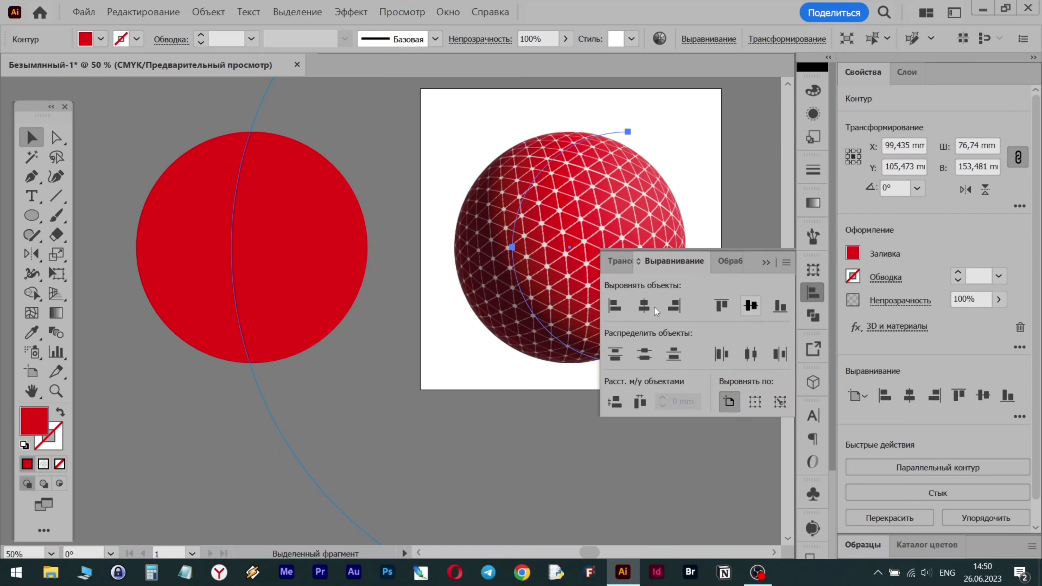
pyautogui.click(647, 308)
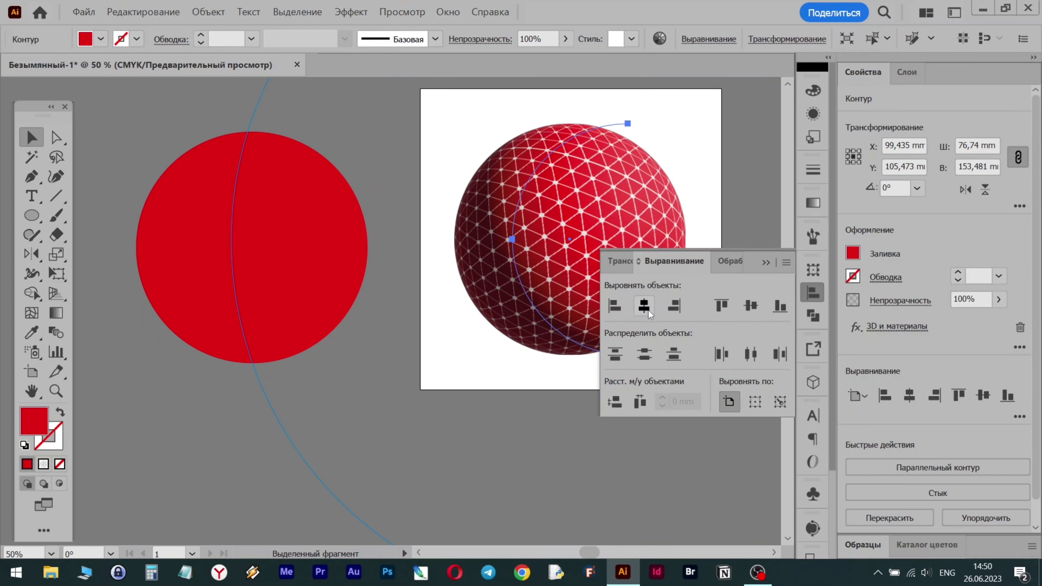
pyautogui.click(766, 265)
# Step: Apply a radial gradient fill to the flat red circle beside the artboard
pyautogui.click(205, 221)
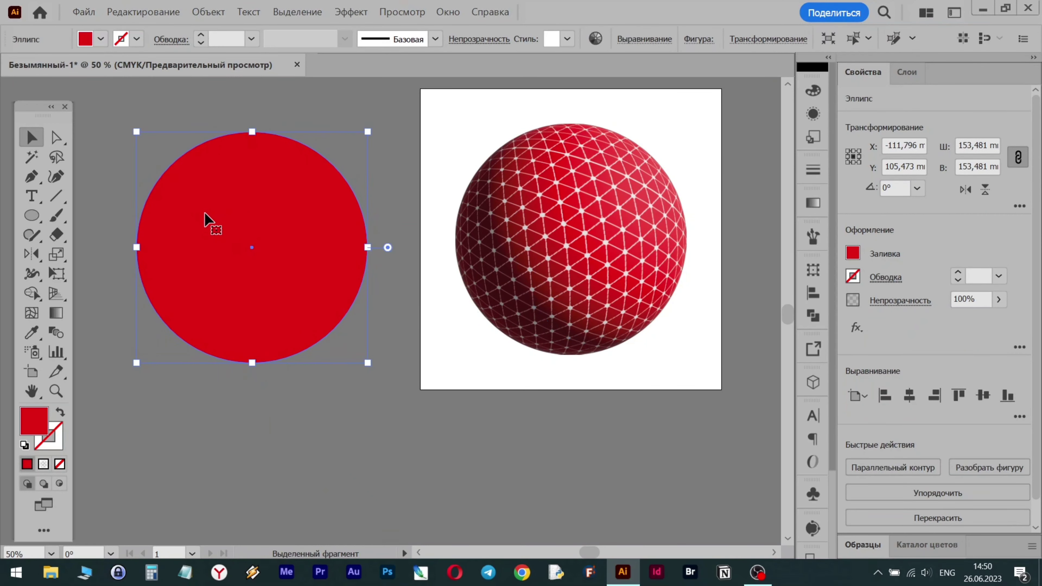
pyautogui.click(821, 198)
pyautogui.click(721, 222)
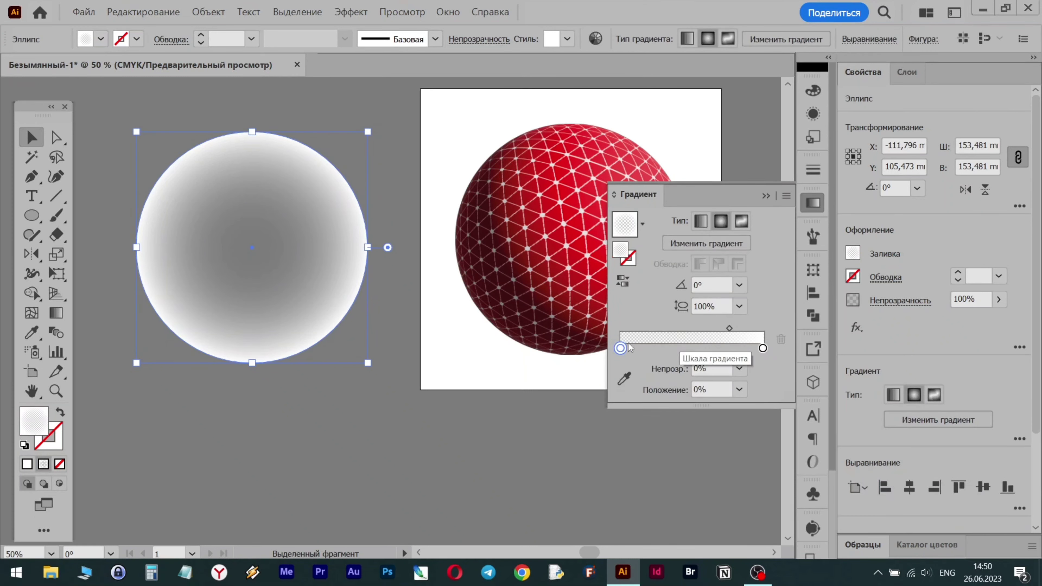
# Step: Set the opacity of the gradient's white inner stop to 0%
pyautogui.doubleClick(620, 348)
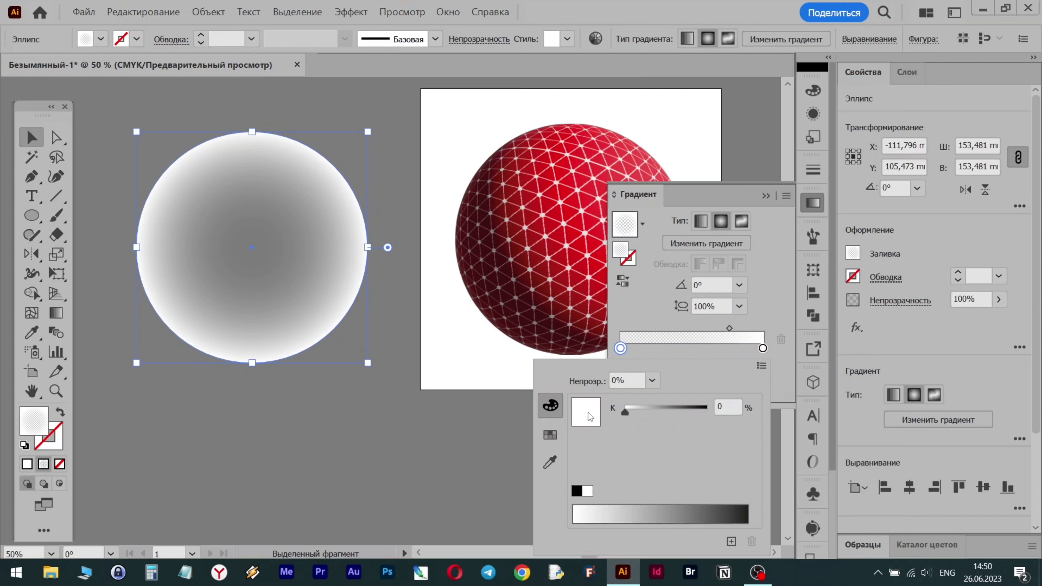
pyautogui.click(652, 380)
pyautogui.click(673, 364)
pyautogui.click(652, 380)
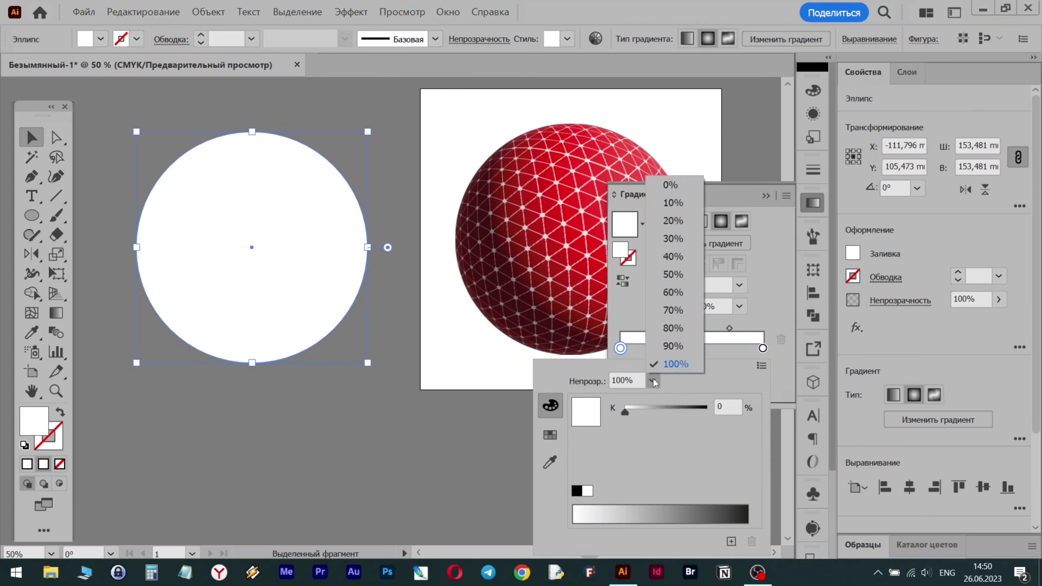
pyautogui.click(675, 188)
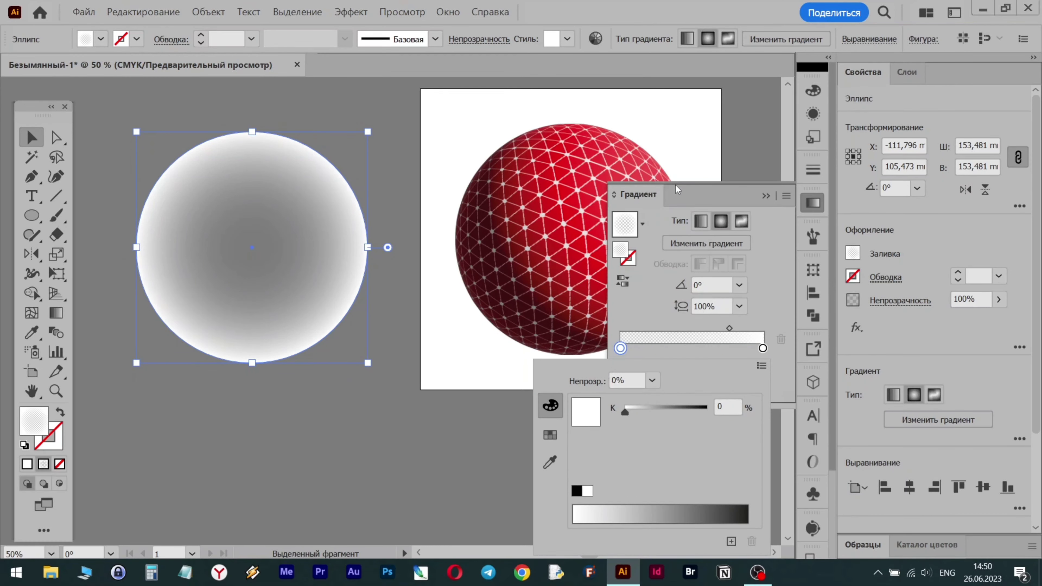
# Step: Set the white outer stop's opacity to 100% and shift the gradient midpoint to about 68.75%
pyautogui.doubleClick(763, 348)
pyautogui.click(651, 380)
pyautogui.click(654, 364)
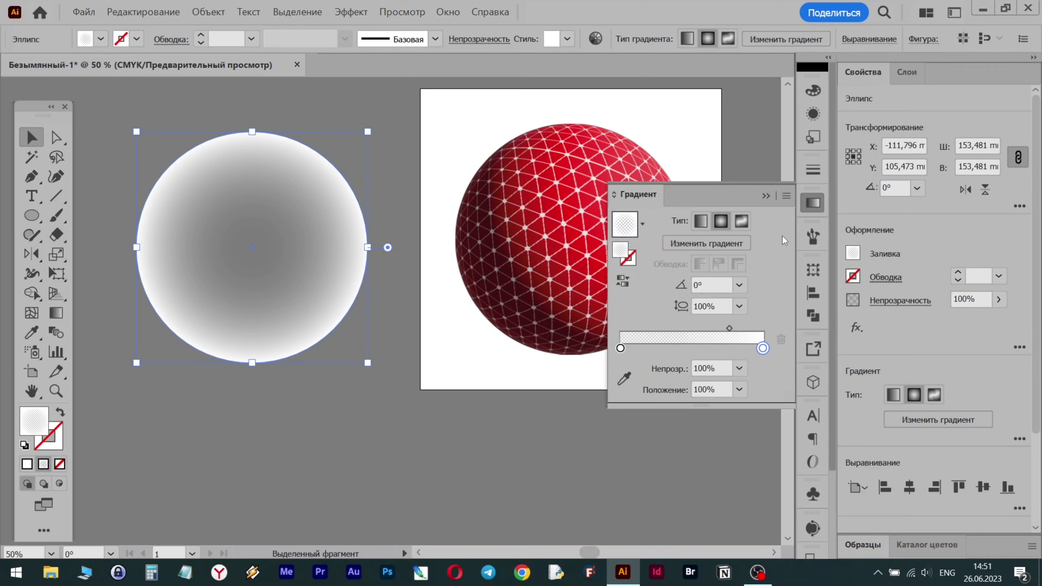
pyautogui.moveTo(730, 328); pyautogui.dragTo(717, 329)
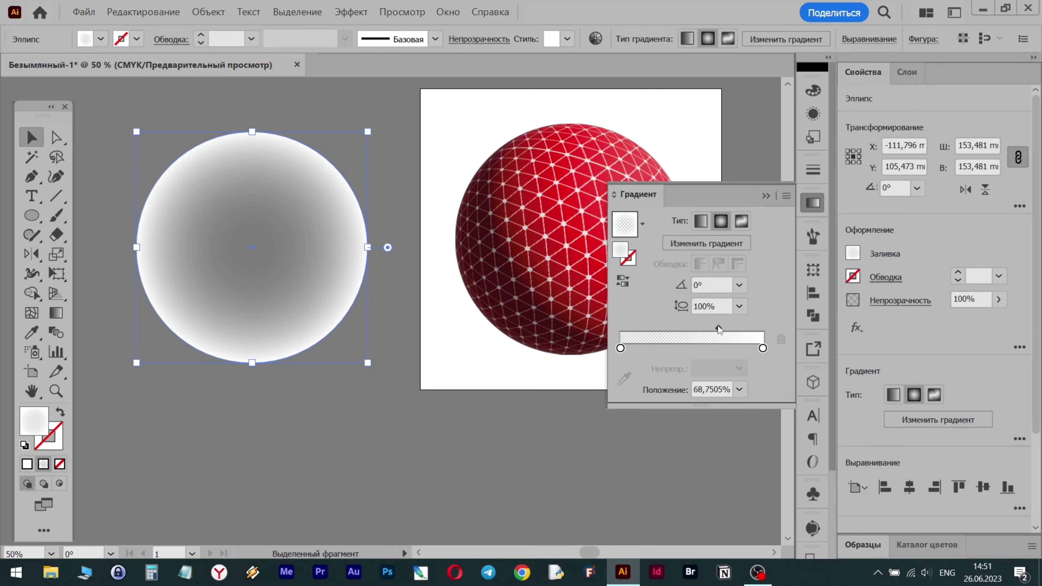
pyautogui.click(765, 196)
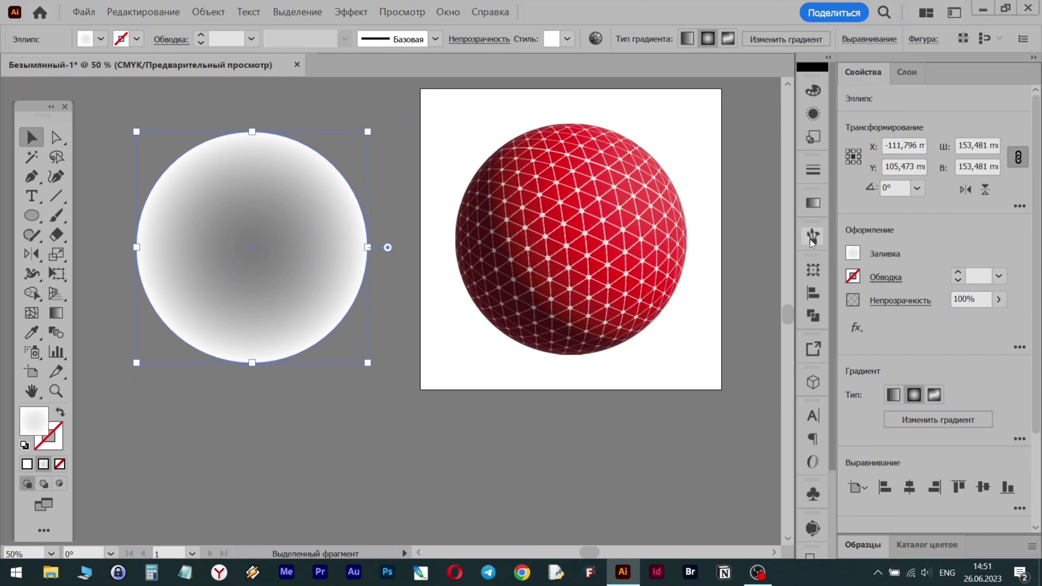
# Step: Align the gradient circle to the artboard's horizontal and vertical centre so it covers the sphere
pyautogui.click(812, 292)
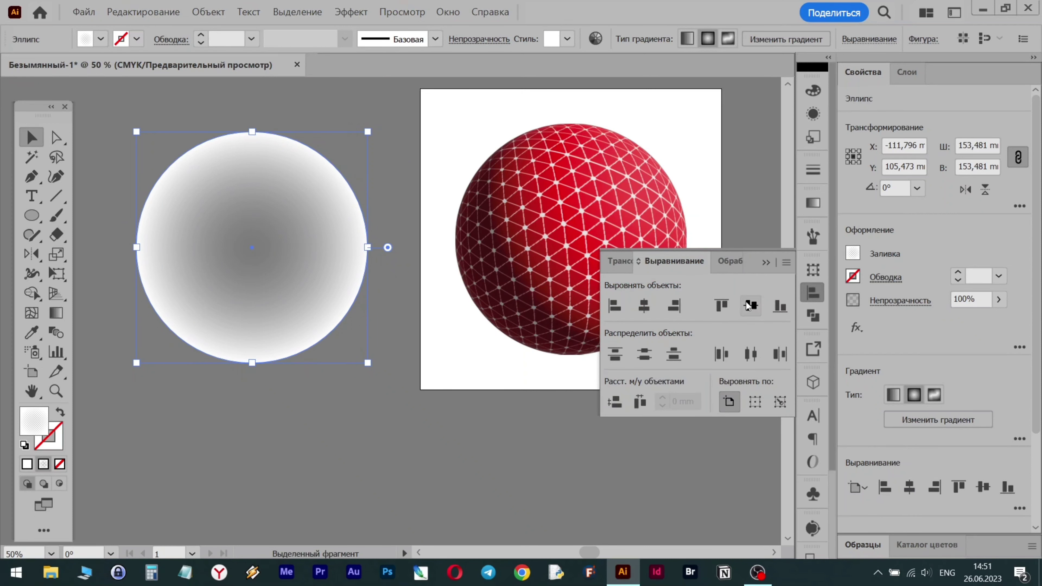
pyautogui.click(748, 306)
pyautogui.click(644, 305)
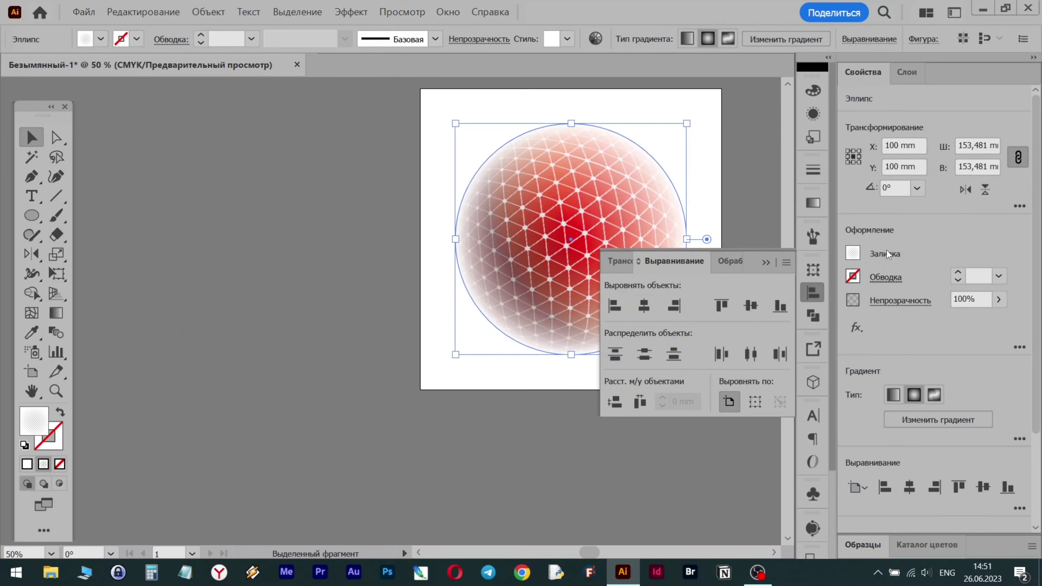
pyautogui.click(765, 261)
# Step: Set the gradient circle's opacity to 87% and deselect it
pyautogui.click(998, 299)
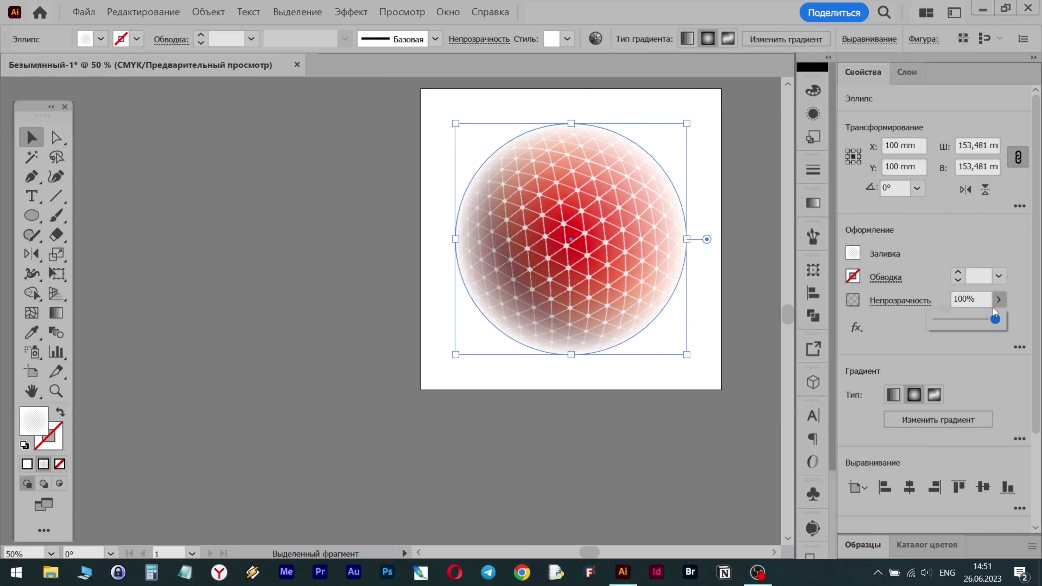
pyautogui.moveTo(994, 321); pyautogui.dragTo(988, 322)
pyautogui.click(729, 196)
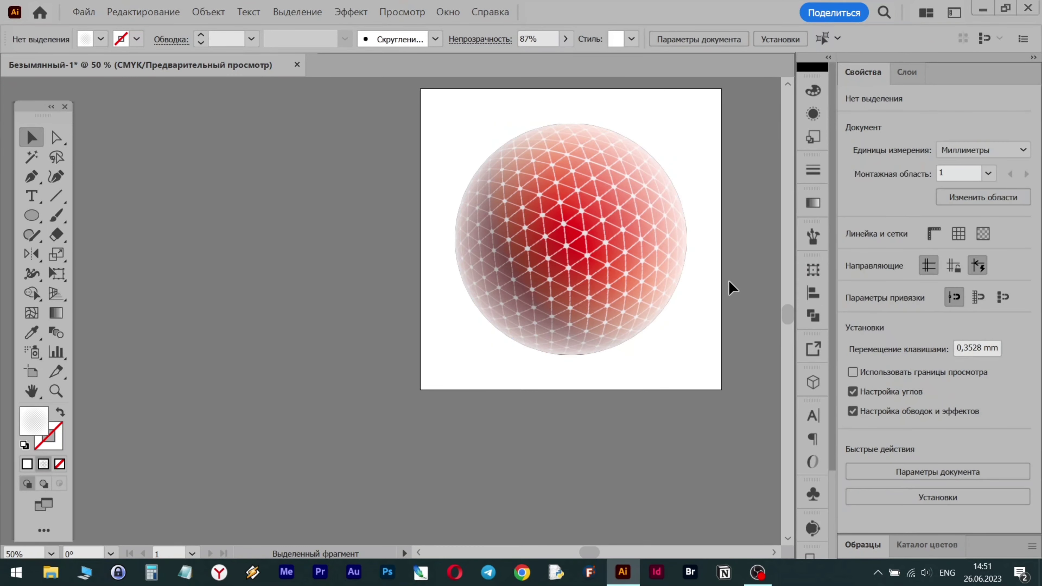
# Step: Enlarge the gradient circle slightly and proportionally from its centre to cover the sphere's edge
pyautogui.click(657, 172)
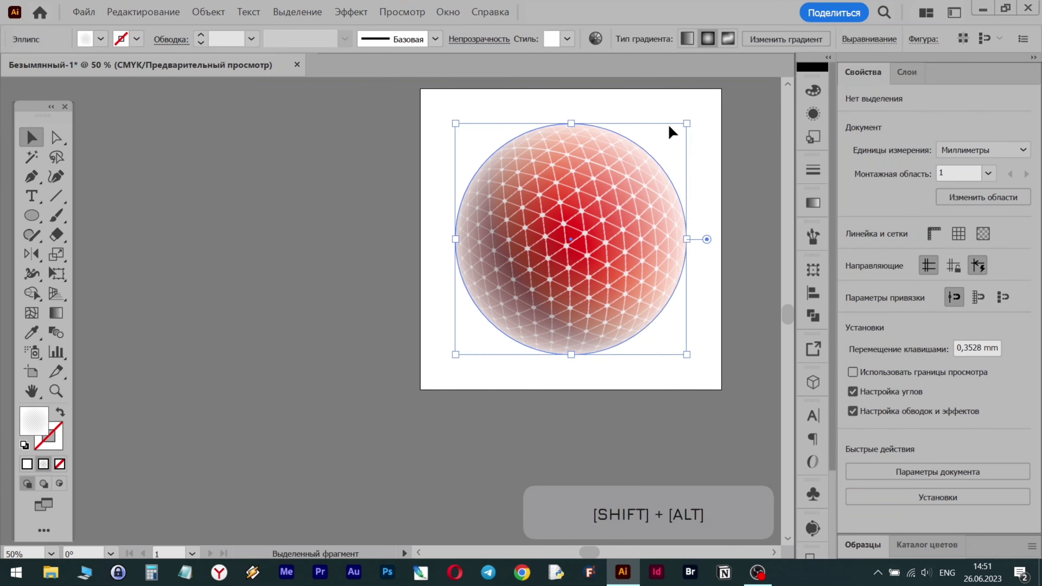
pyautogui.moveTo(688, 121); pyautogui.dragTo(693, 119)
pyautogui.click(760, 286)
pyautogui.hscroll(3, 734, 421)
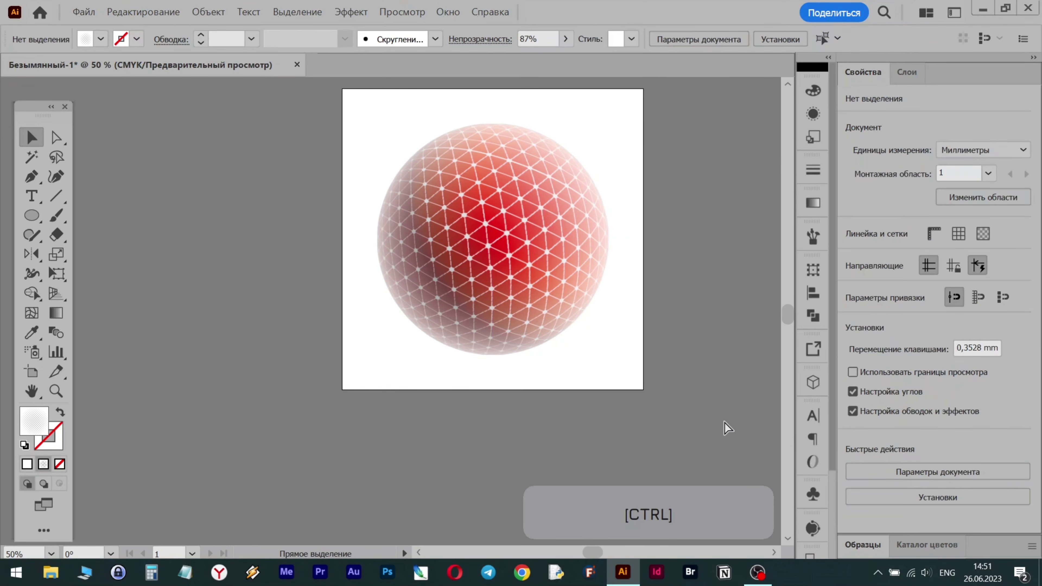
pyautogui.scroll(2, 612, 303)
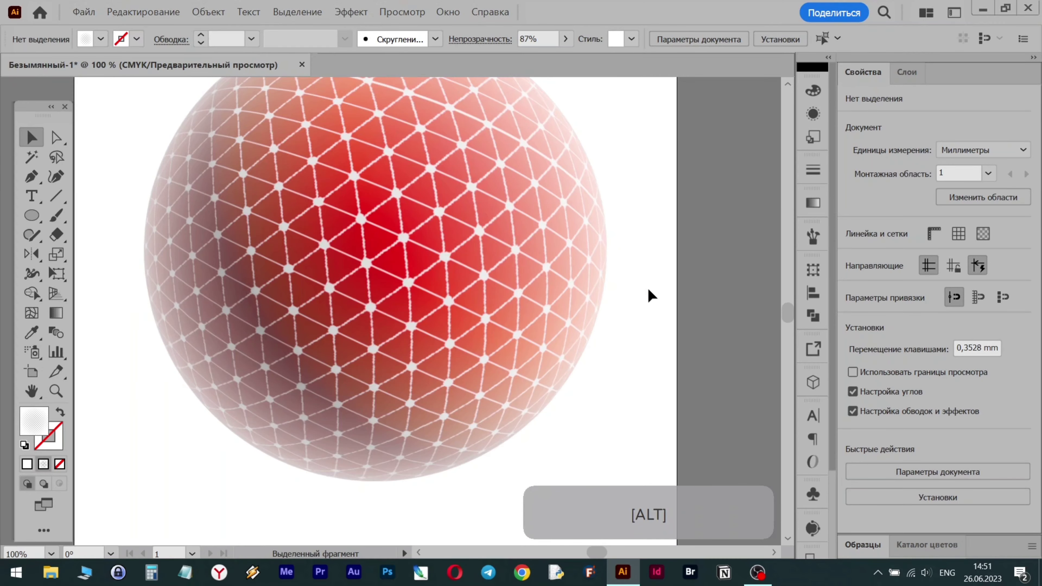